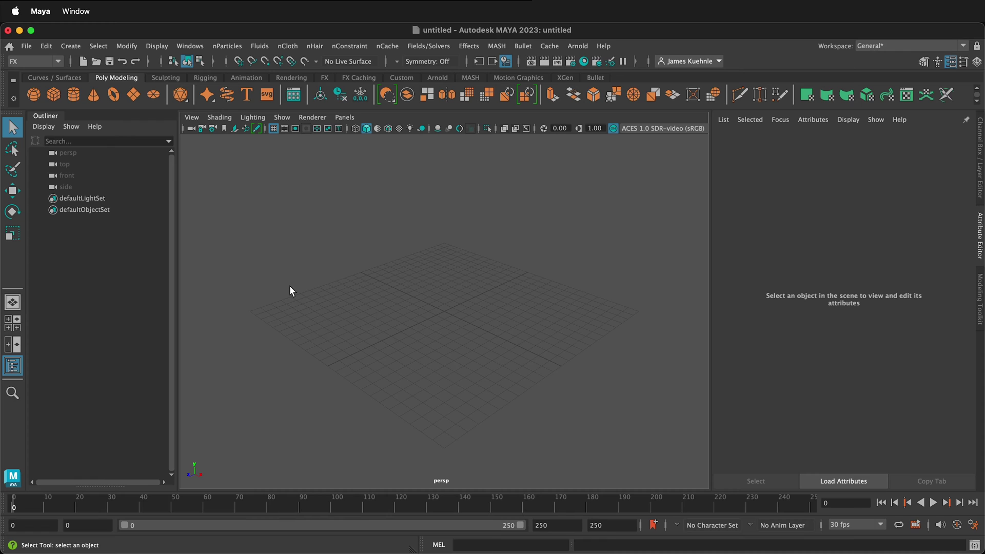
# Create a polygon cube and show its transform attributes in the Attribute Editor.
pyautogui.click(54, 95)
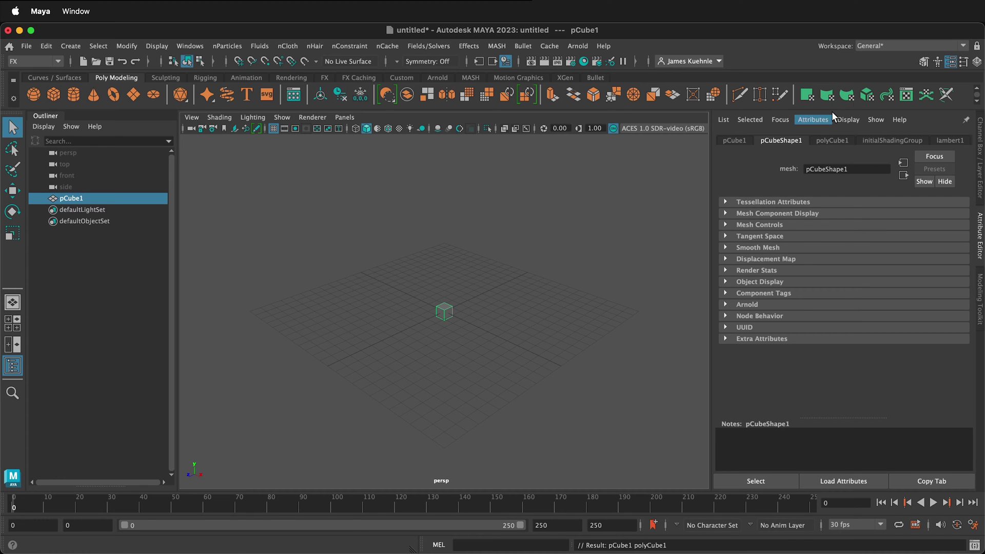
pyautogui.click(951, 66)
pyautogui.click(950, 65)
pyautogui.click(731, 140)
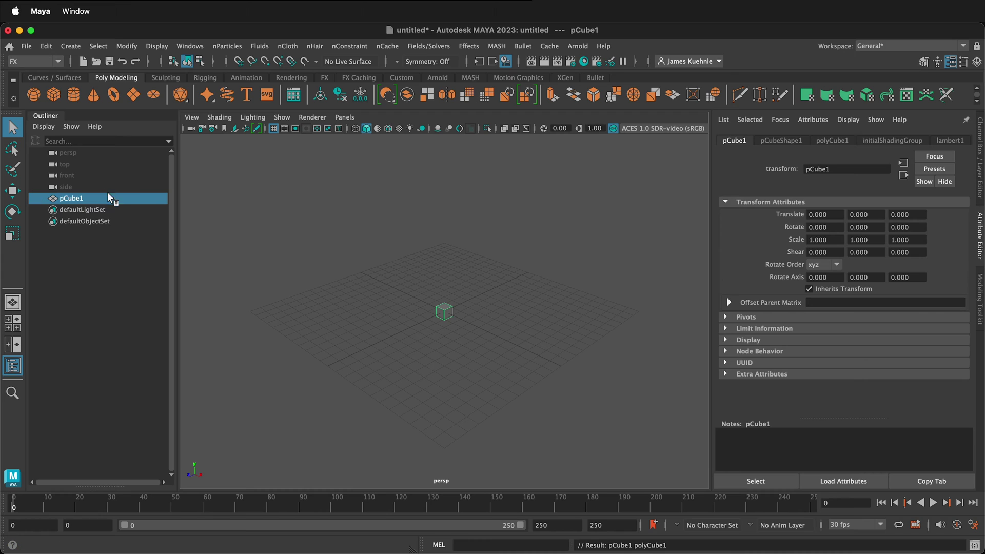
# Rename pCube1 to wall in the Outliner.
pyautogui.click(52, 117)
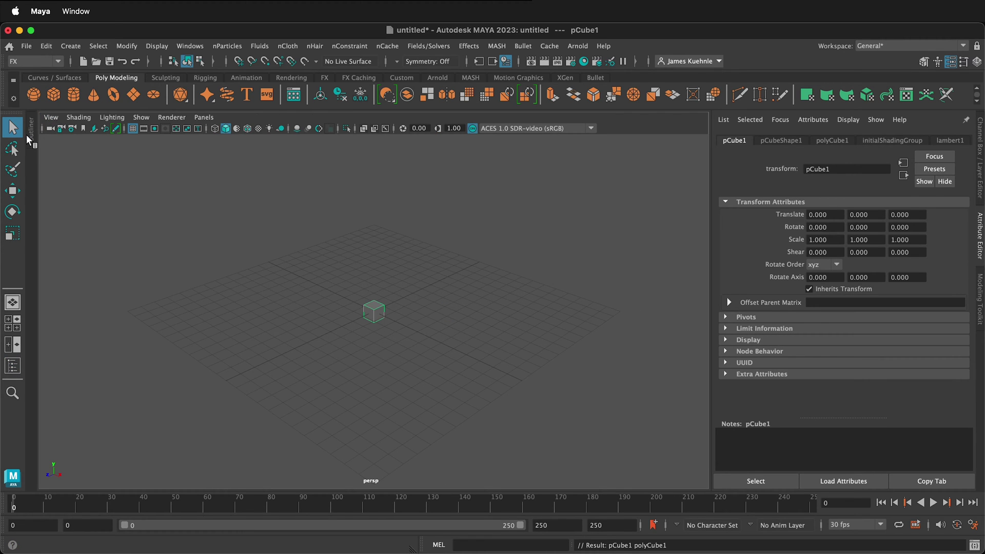
pyautogui.click(31, 133)
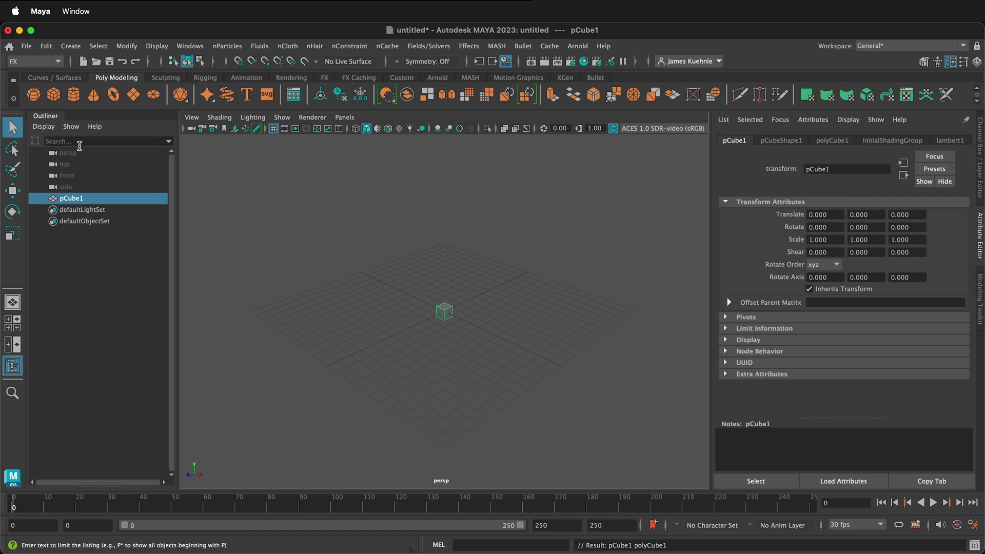
pyautogui.doubleClick(70, 200)
pyautogui.write('wa')
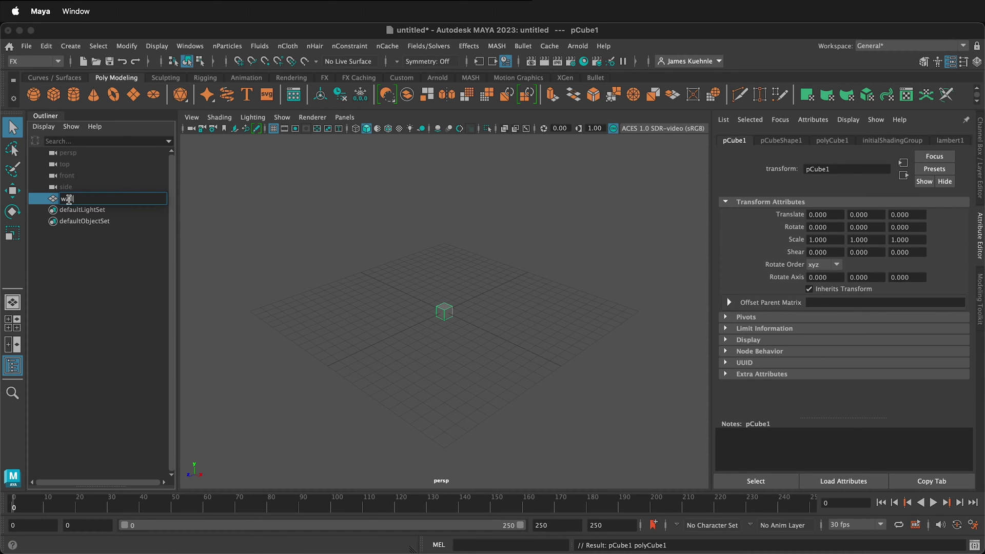
pyautogui.press('Return')
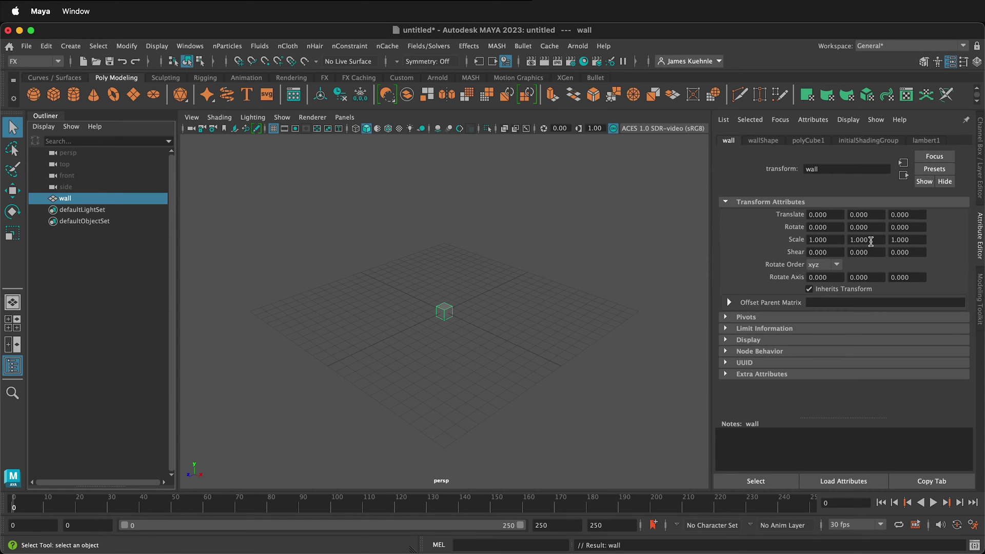
# Scale the wall to 1, 10, 13, undoing a mistaken X scale of 90.
pyautogui.click(809, 239)
pyautogui.write('90')
pyautogui.press('Return')
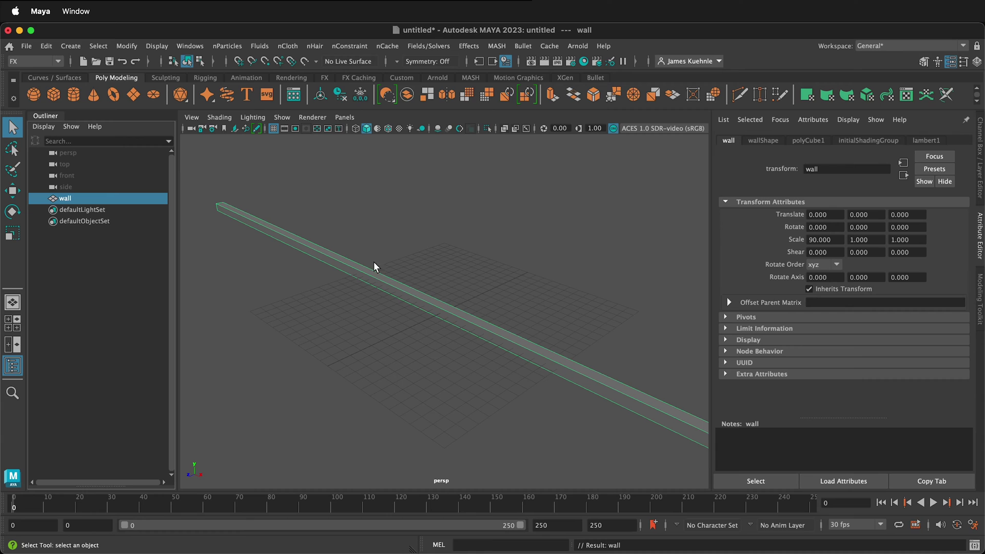
pyautogui.hotkey('ctrl', 'z')
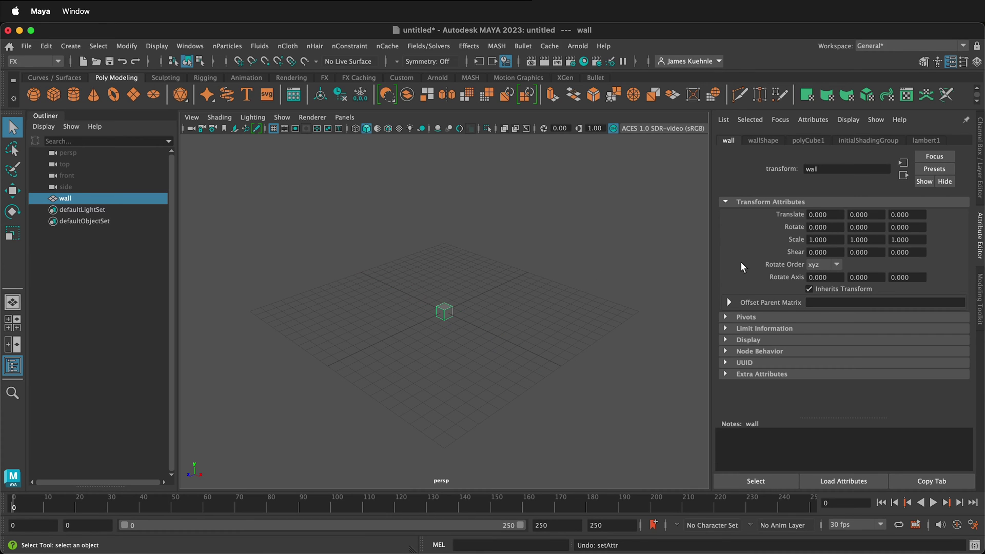
pyautogui.doubleClick(864, 238)
pyautogui.write('10')
pyautogui.press('Return')
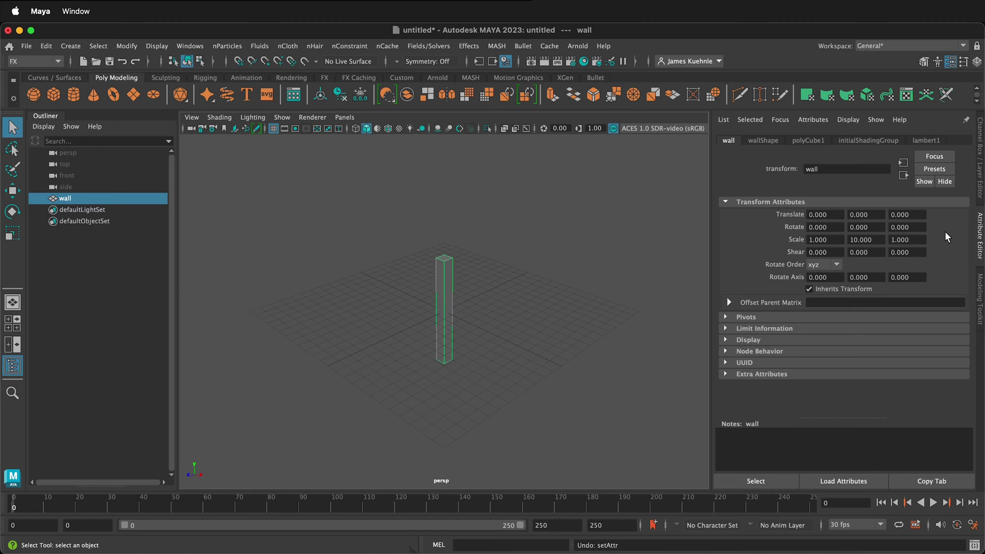
pyautogui.doubleClick(921, 239)
pyautogui.write('13')
pyautogui.press('Return')
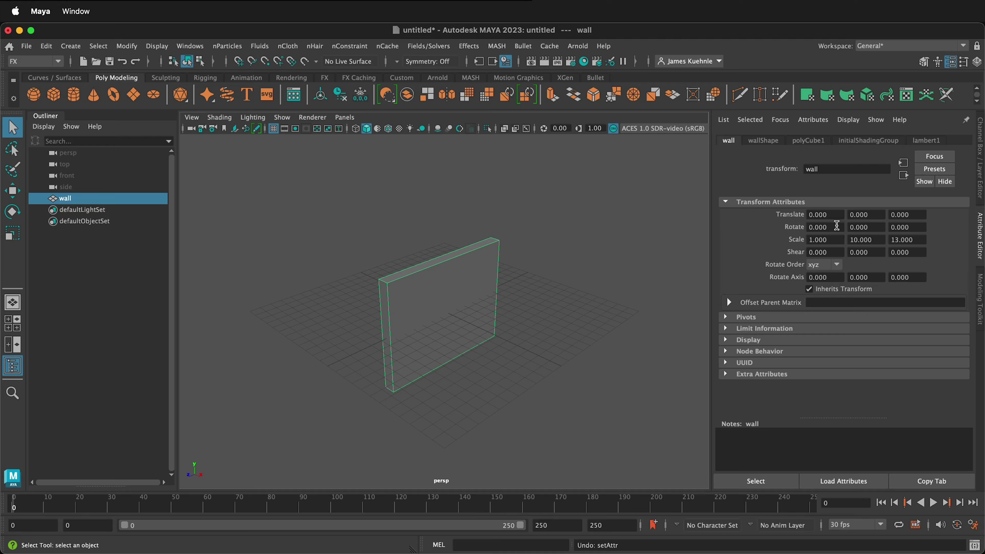
# Raise the wall to Translate Y 5 so it sits on the grid.
pyautogui.click(870, 214)
pyautogui.write('5')
pyautogui.press('Return')
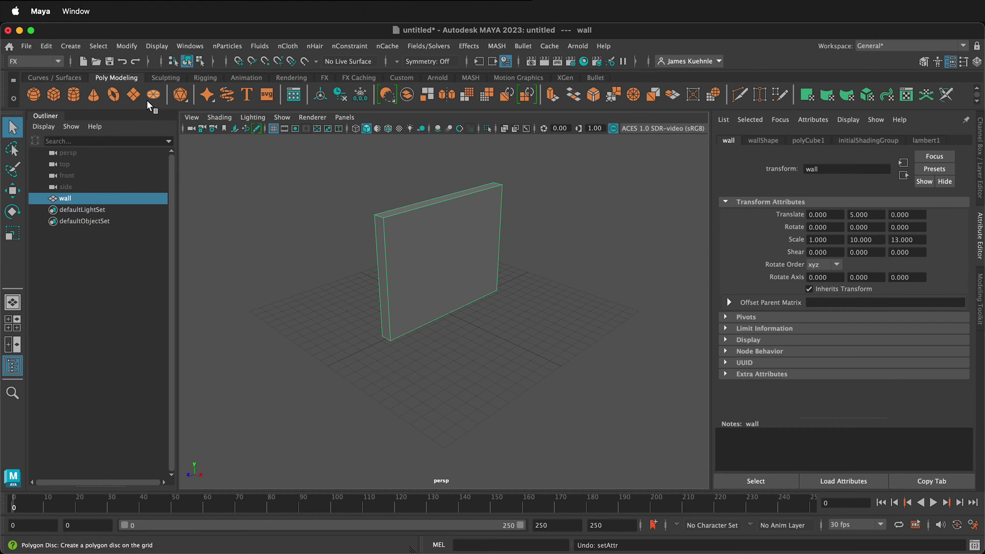
# Create a polygon plane, scale it up to about 24.2 and rename it ground.
pyautogui.click(133, 95)
pyautogui.press('r')
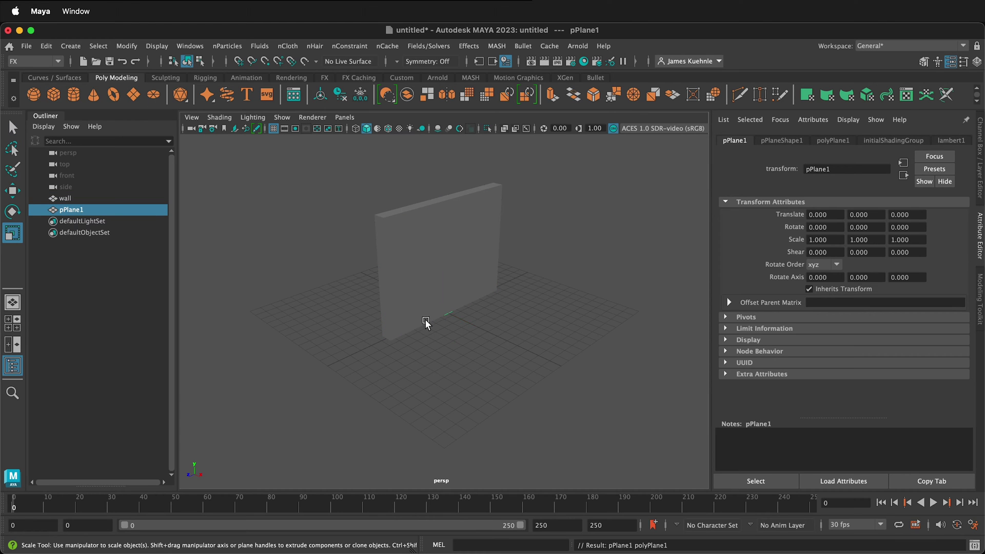
pyautogui.moveTo(444, 313); pyautogui.dragTo(638, 375)
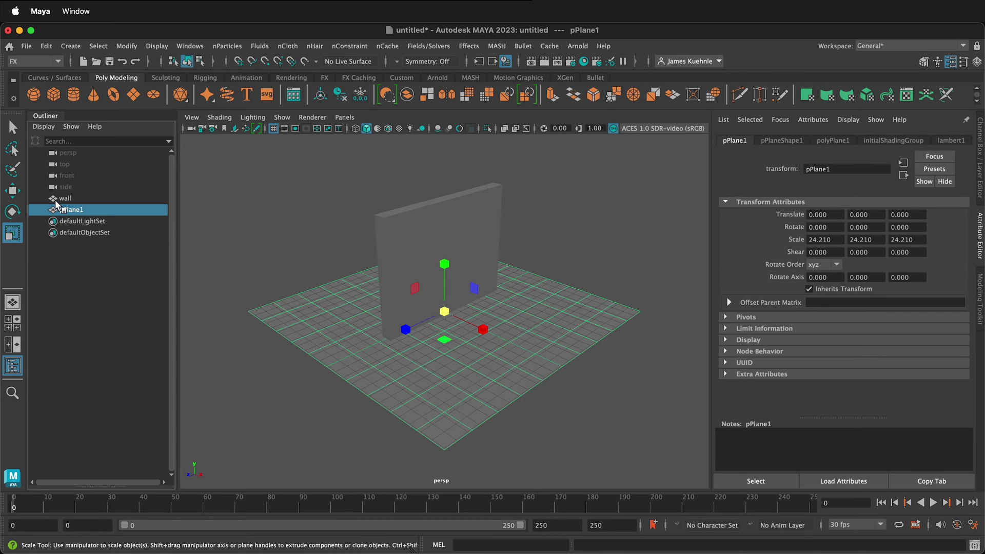
pyautogui.doubleClick(73, 209)
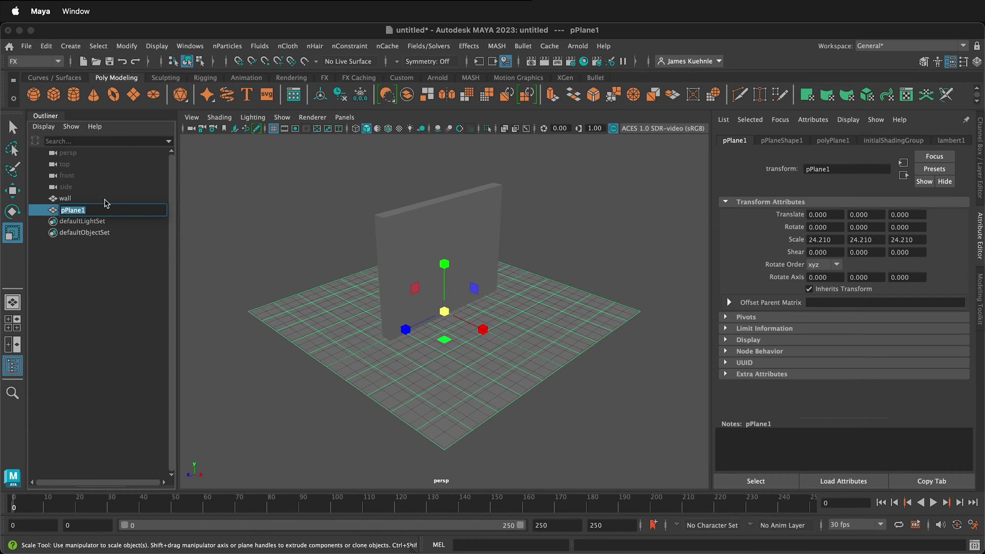
pyautogui.write('ground')
pyautogui.press('Return')
pyautogui.click(574, 210)
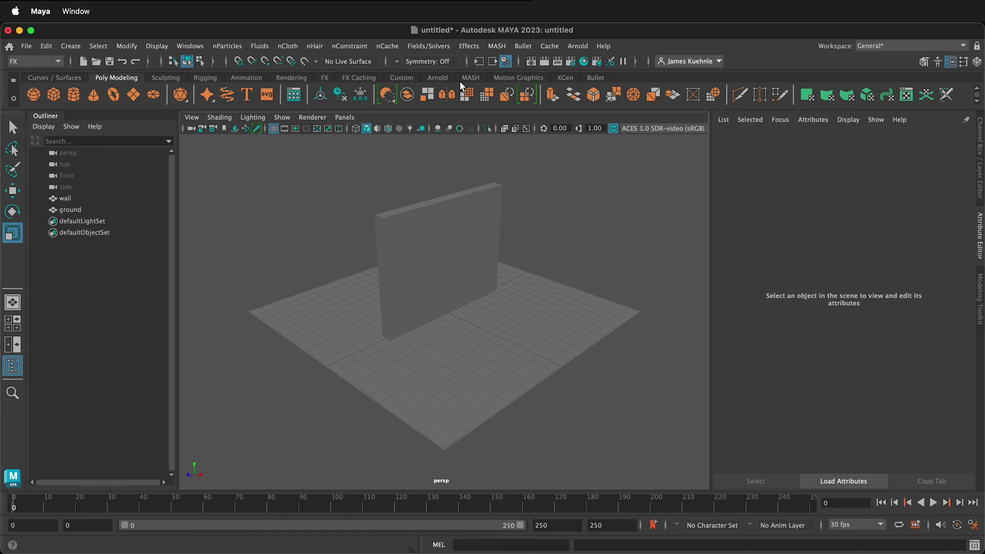
pyautogui.click(186, 44)
pyautogui.moveTo(231, 172)
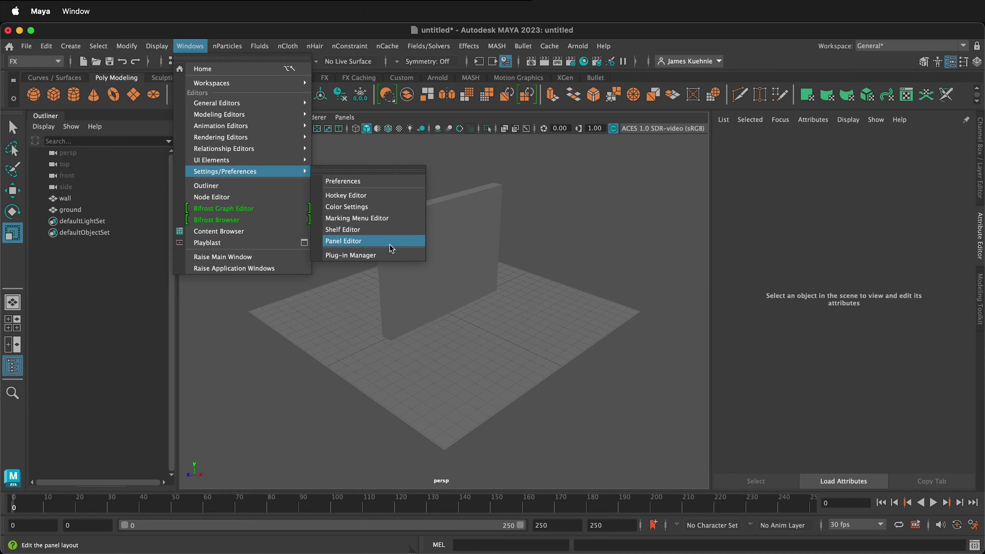
pyautogui.click(390, 254)
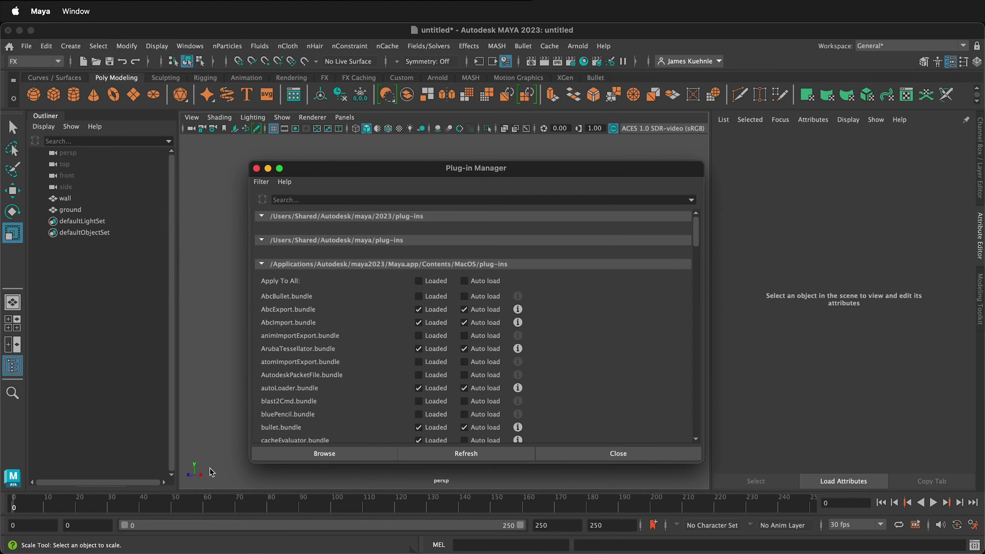
pyautogui.scroll(-3, 373, 403)
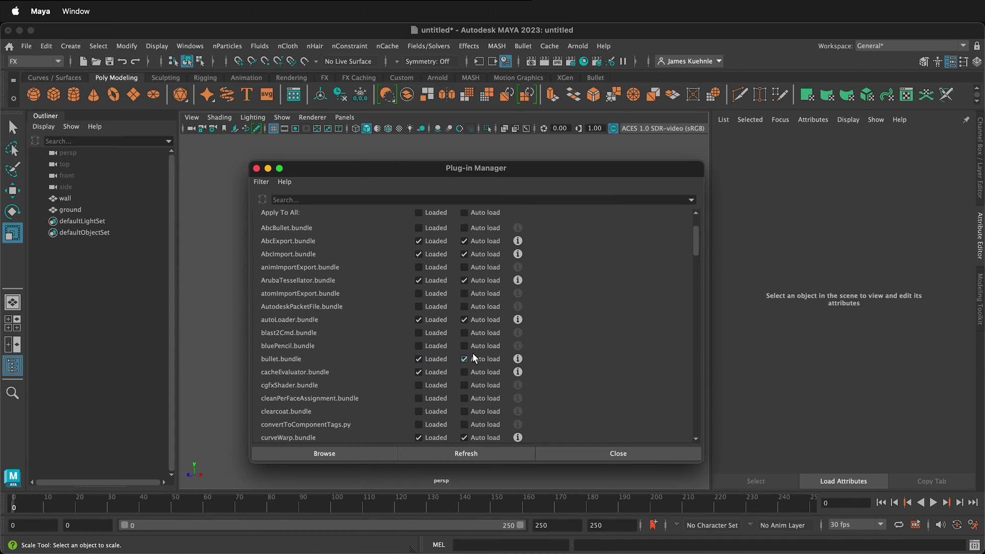
pyautogui.click(257, 169)
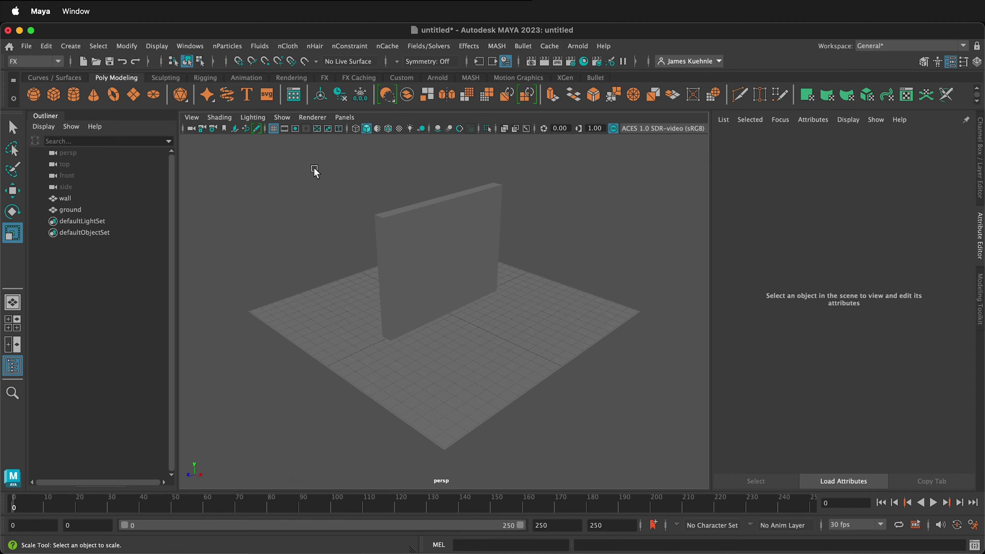
# Show the Bullet shelf, select the wall and set the menu set to FX.
pyautogui.click(594, 79)
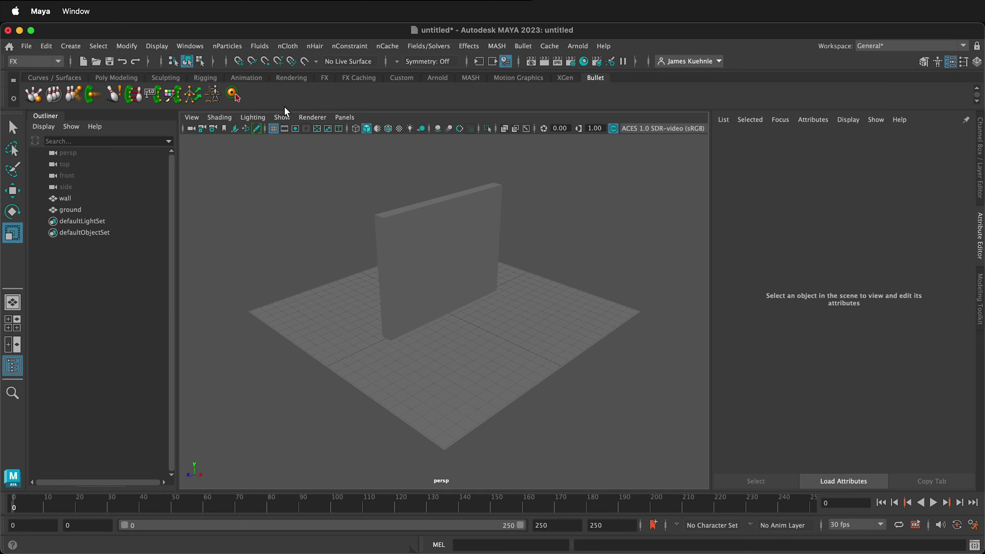
pyautogui.click(467, 249)
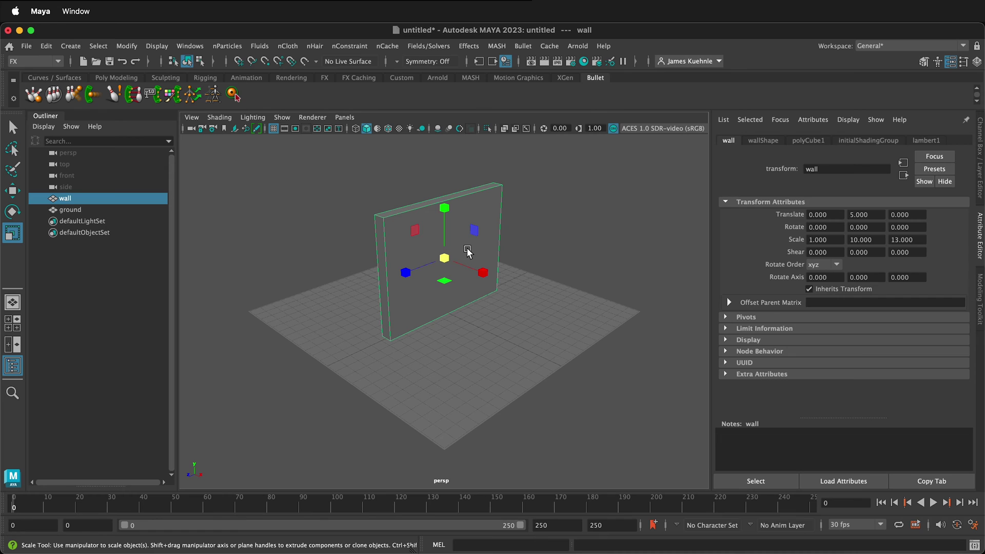
pyautogui.press('F2')
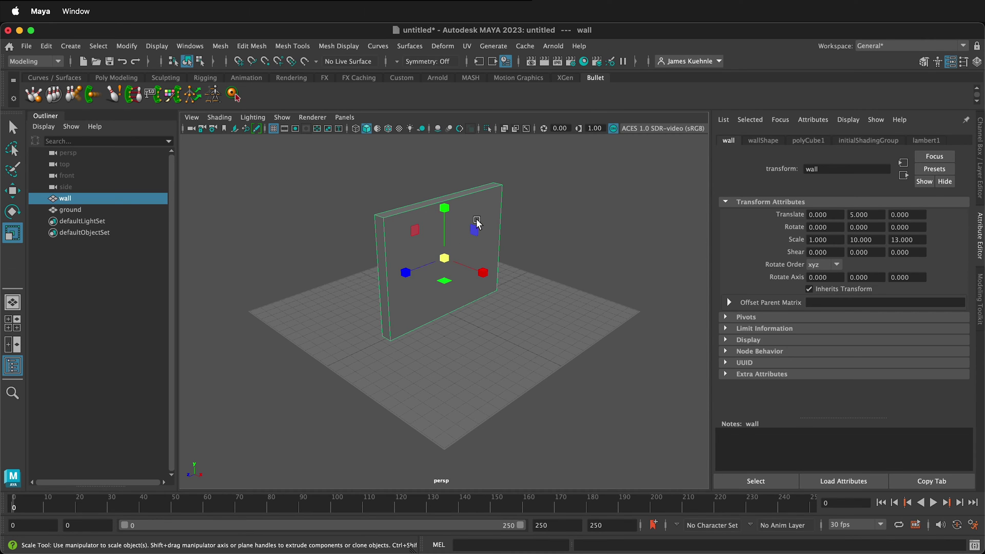
pyautogui.click(57, 62)
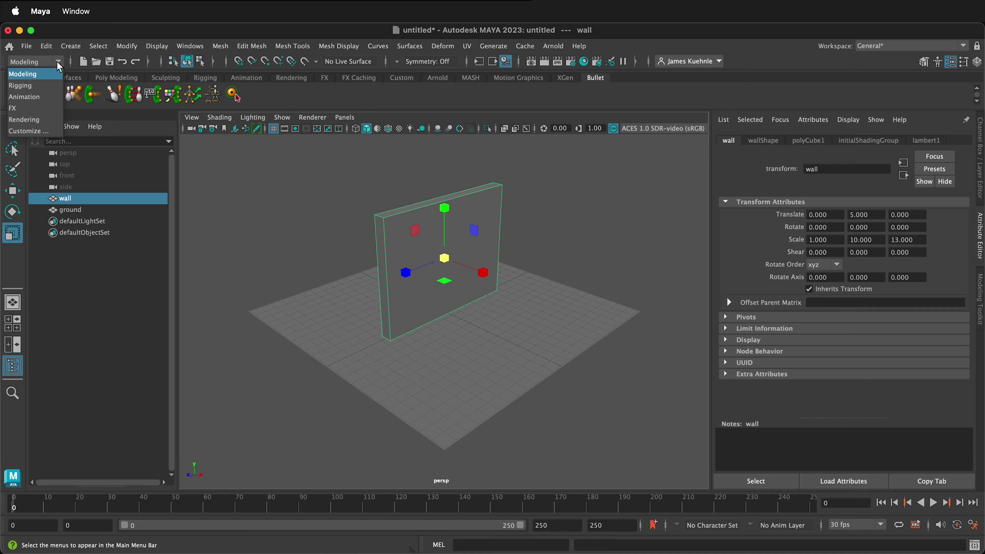
pyautogui.click(36, 107)
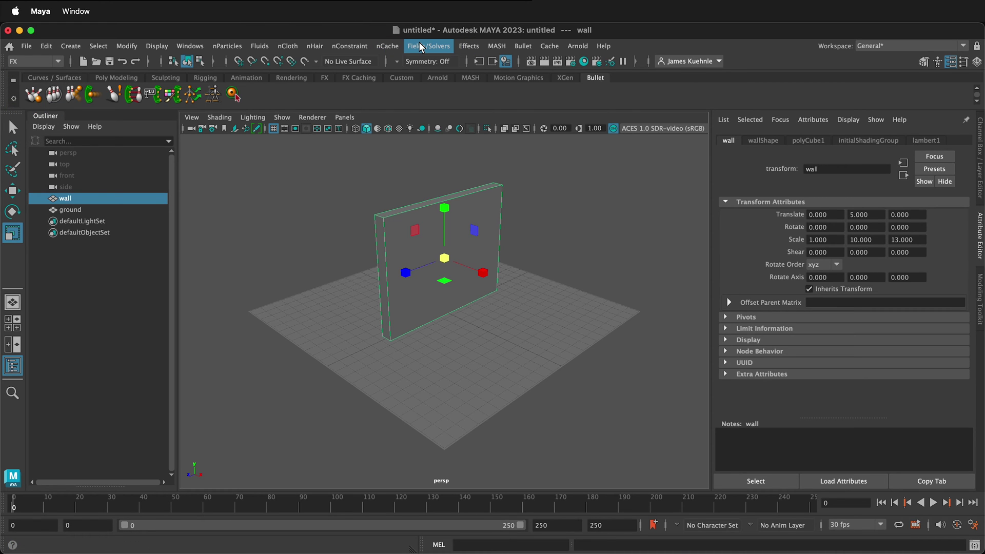
# Open the Shatter effect options and settle on the Solid Shatter tab.
pyautogui.click(468, 48)
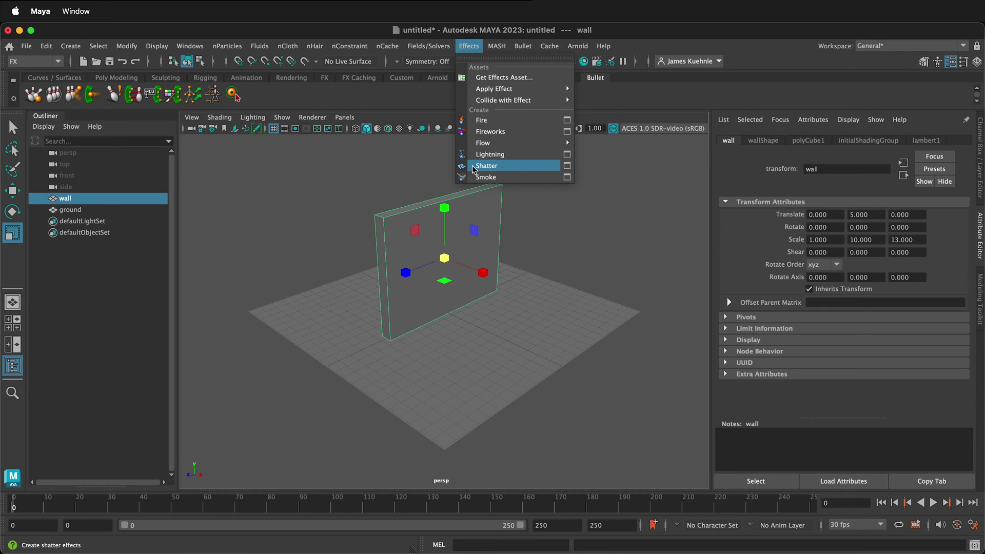
pyautogui.click(569, 170)
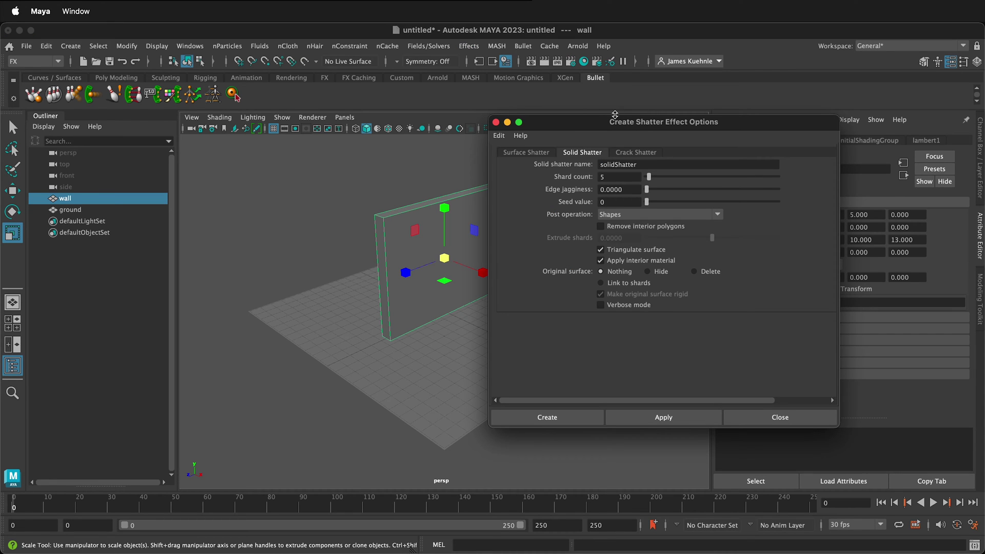
pyautogui.click(520, 153)
pyautogui.click(578, 153)
pyautogui.click(637, 153)
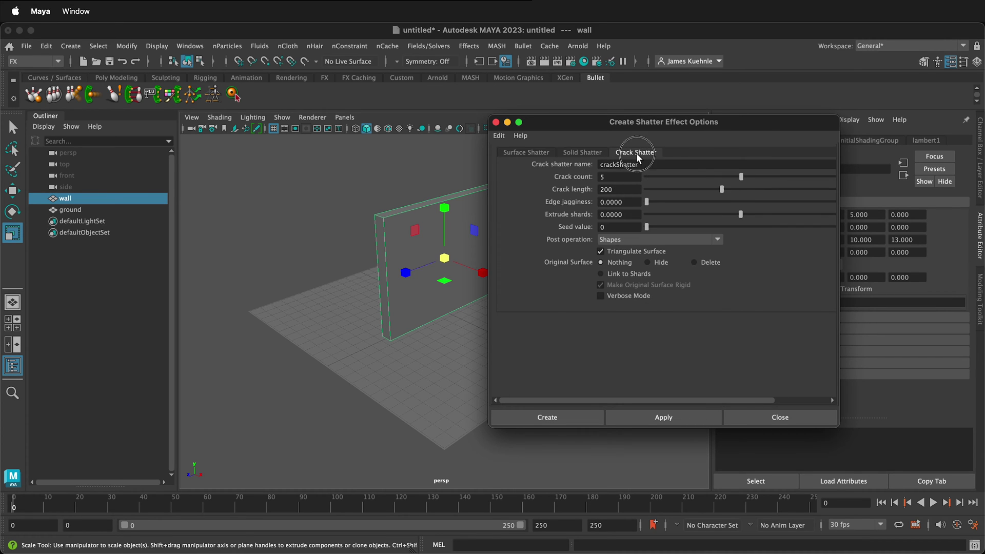
pyautogui.click(592, 152)
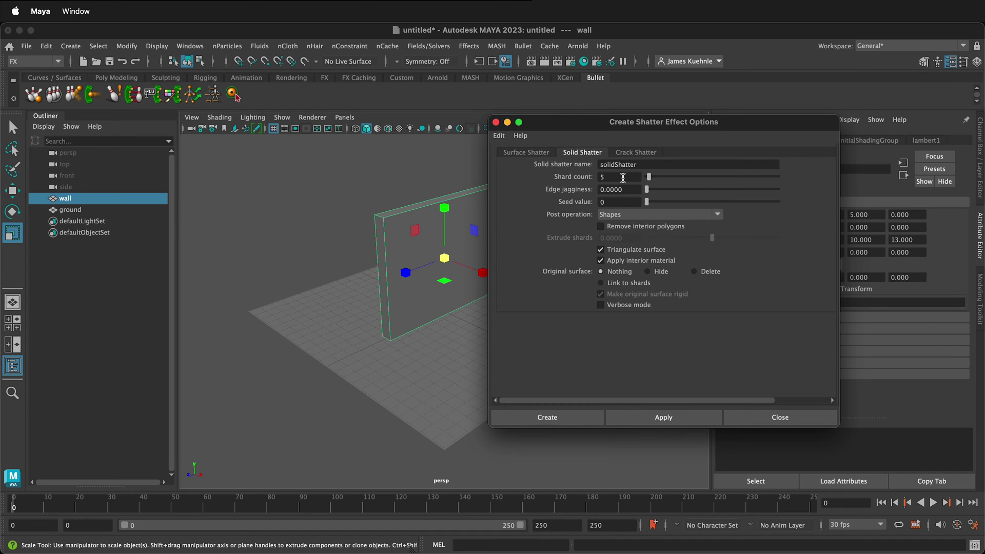
# Set shard count 100, seed 19, no triangulation, and attempt Create (script error).
pyautogui.moveTo(619, 178); pyautogui.dragTo(588, 179)
pyautogui.write('00')
pyautogui.press('Tab')
pyautogui.moveTo(648, 202); pyautogui.dragTo(667, 201)
pyautogui.click(602, 251)
pyautogui.click(546, 416)
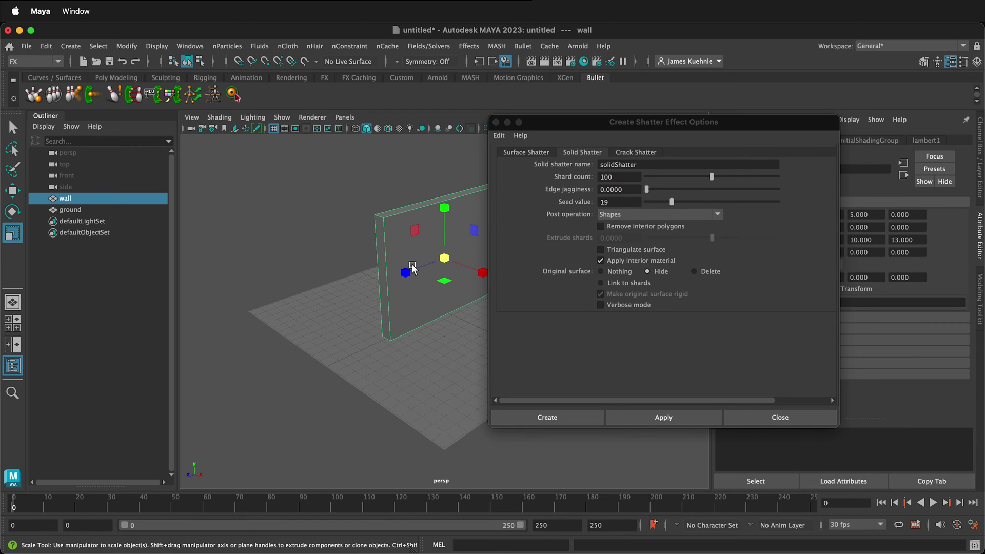
# Switch to the Modeling menus and Poly Modeling shelf, then delete the wall's construction history.
pyautogui.click(56, 61)
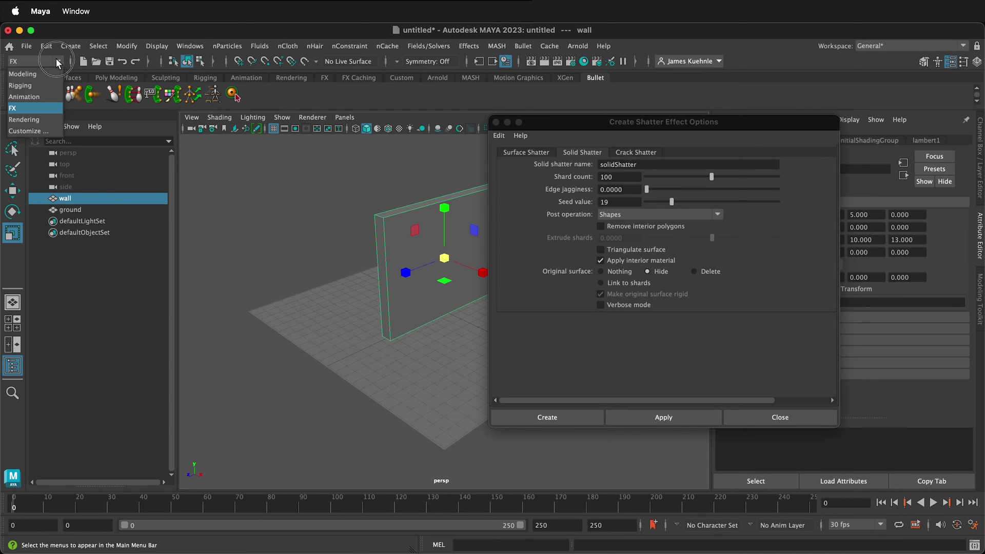
pyautogui.click(35, 74)
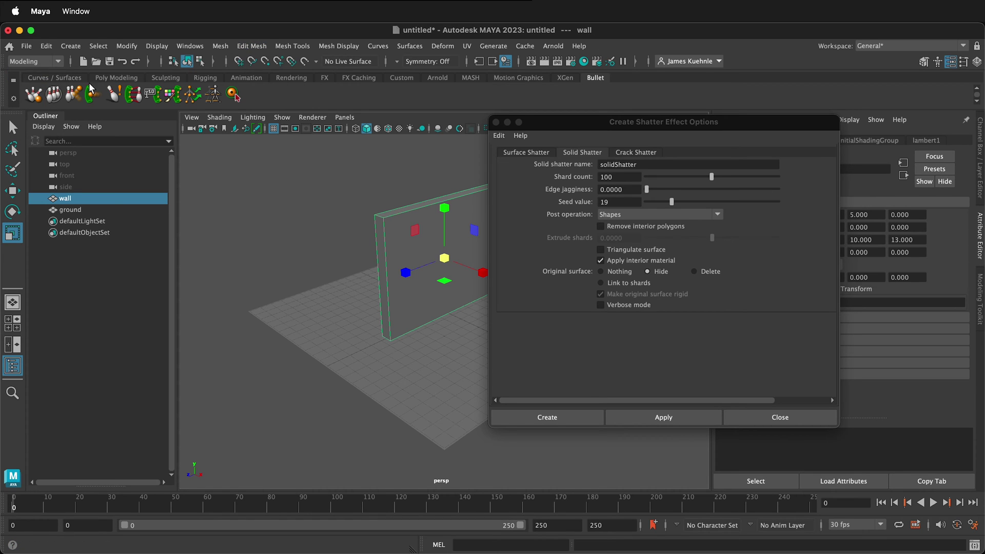
pyautogui.click(116, 77)
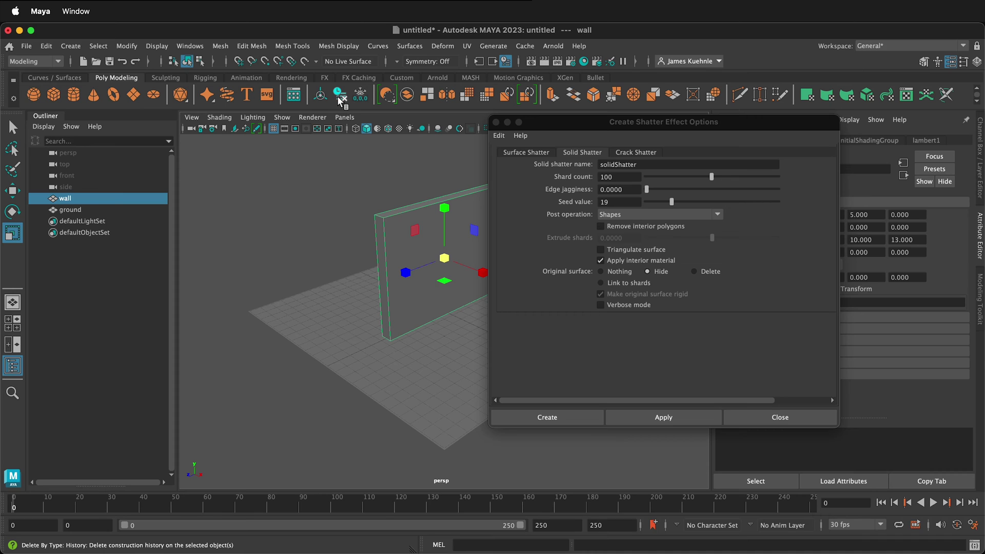
pyautogui.click(339, 97)
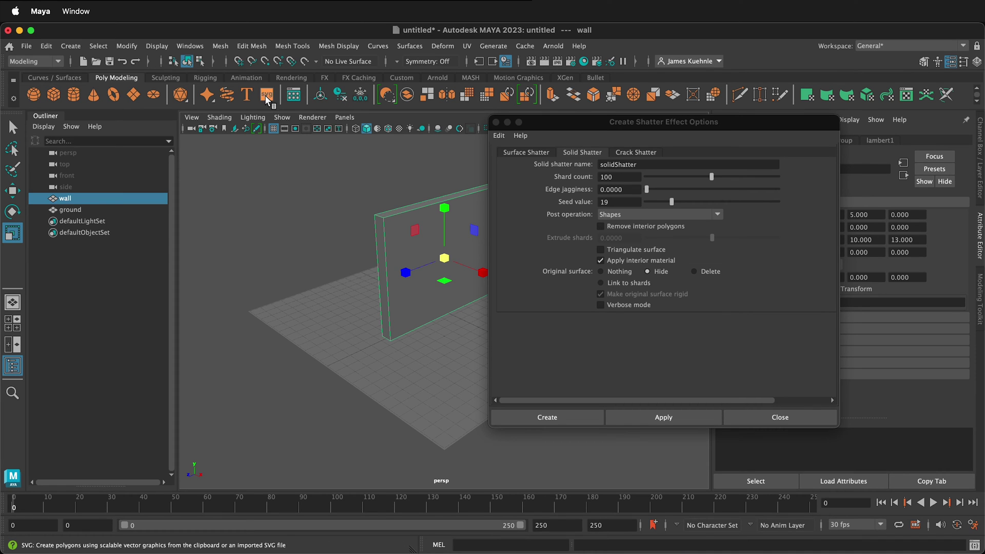
pyautogui.click(46, 45)
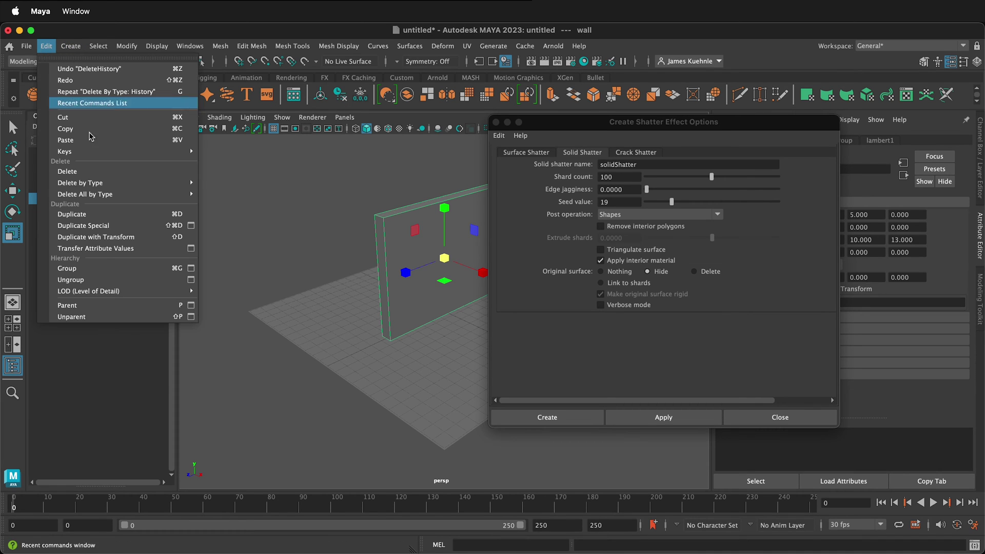
pyautogui.moveTo(80, 182)
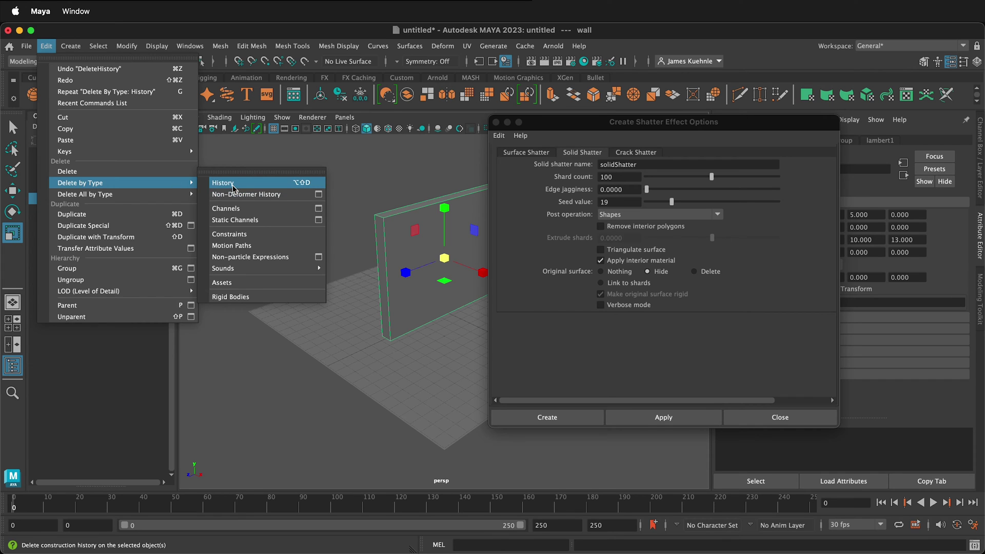
pyautogui.click(233, 187)
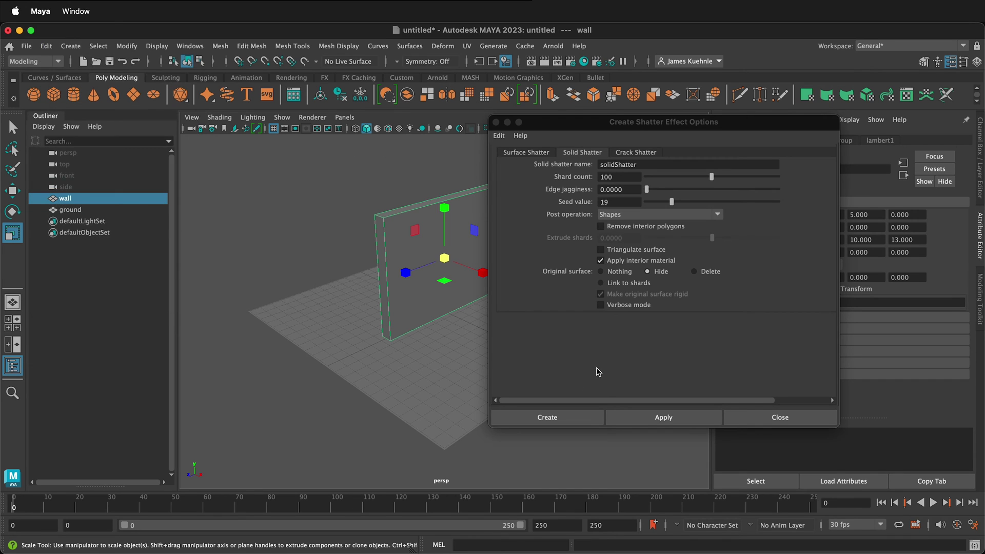
# Create the solid shatter, replacing the wall with solidShatter1 fragments.
pyautogui.click(565, 421)
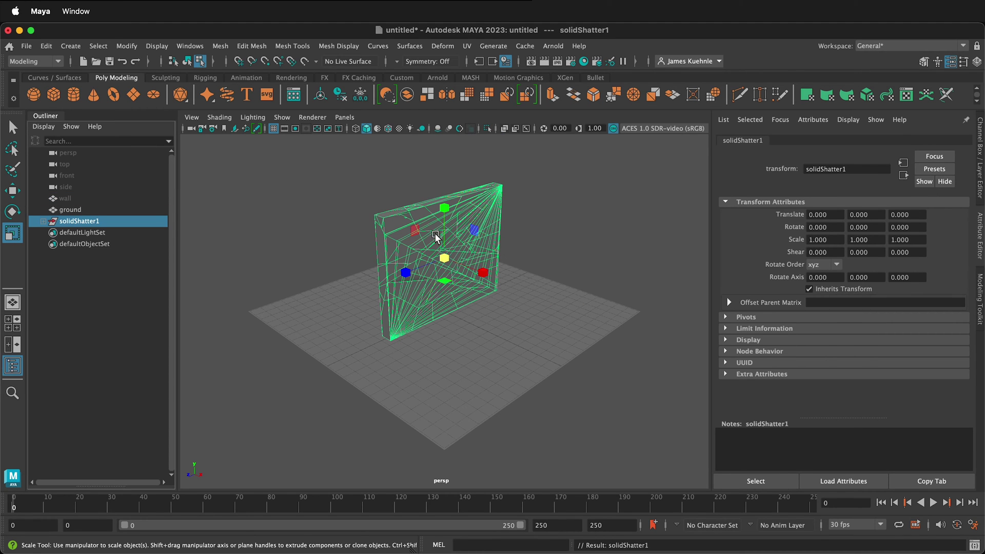
pyautogui.scroll(3, 434, 260)
pyautogui.scroll(3, 416, 260)
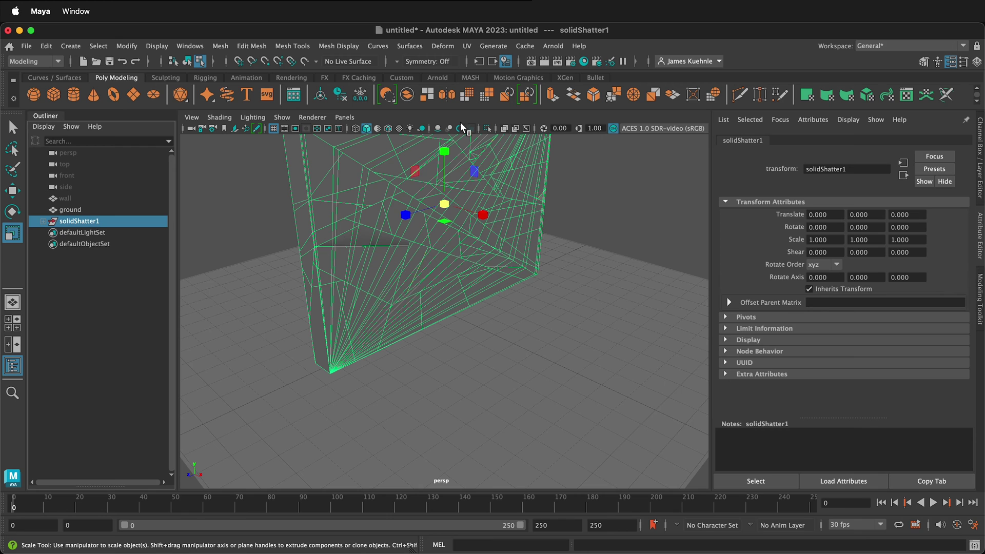
pyautogui.scroll(-3, 501, 266)
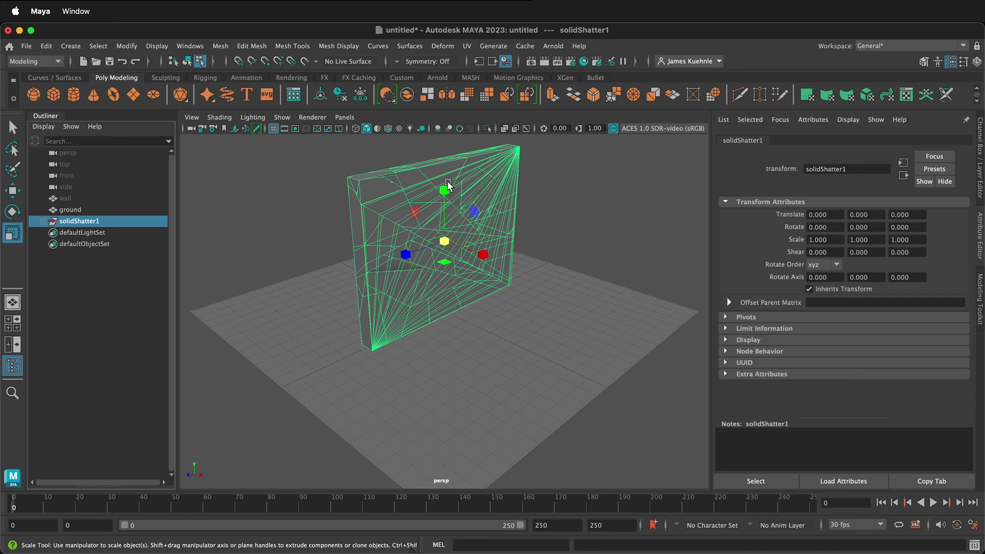
# Make the shards a Bullet rigid body set, play the collapse, and rewind to frame 0.
pyautogui.click(597, 77)
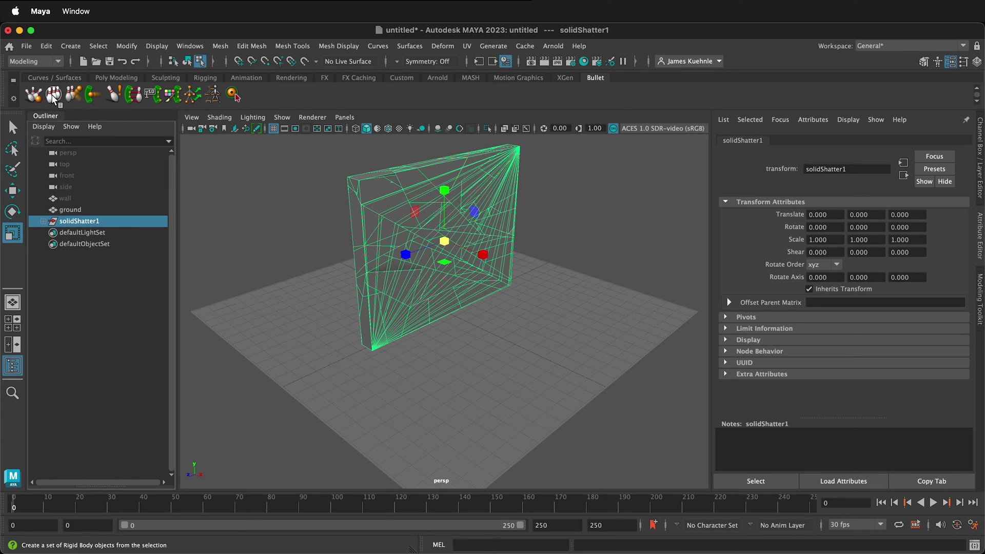
pyautogui.click(55, 95)
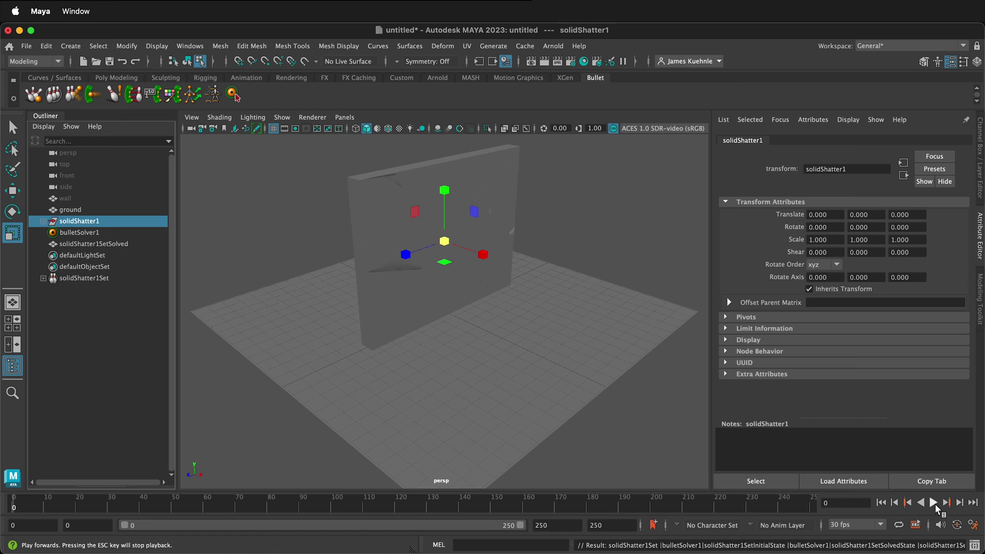
pyautogui.click(934, 503)
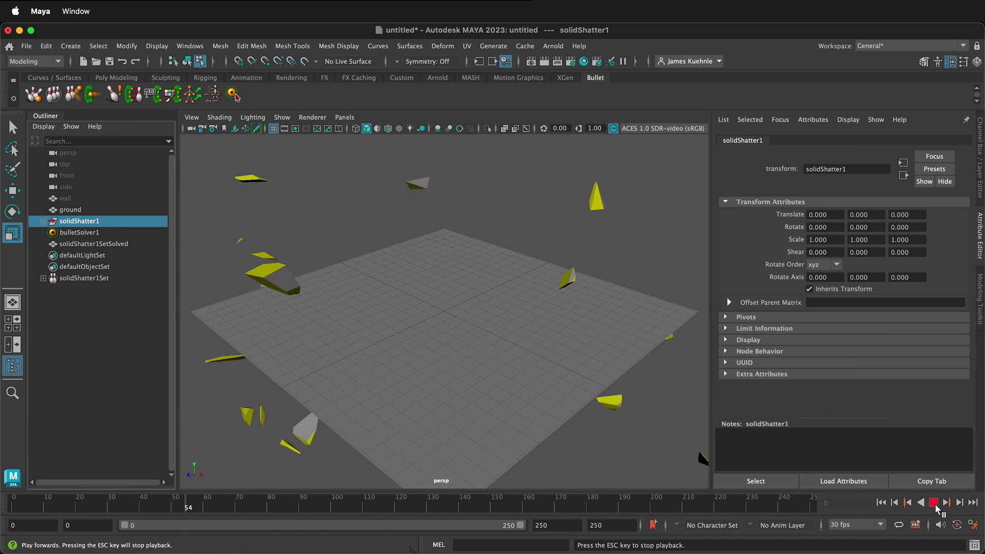
pyautogui.click(934, 503)
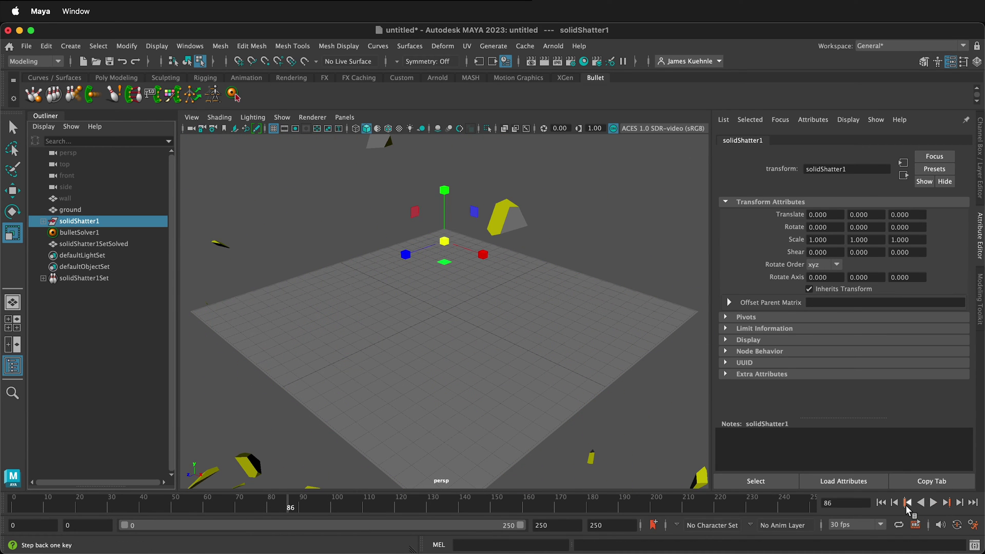
pyautogui.click(881, 503)
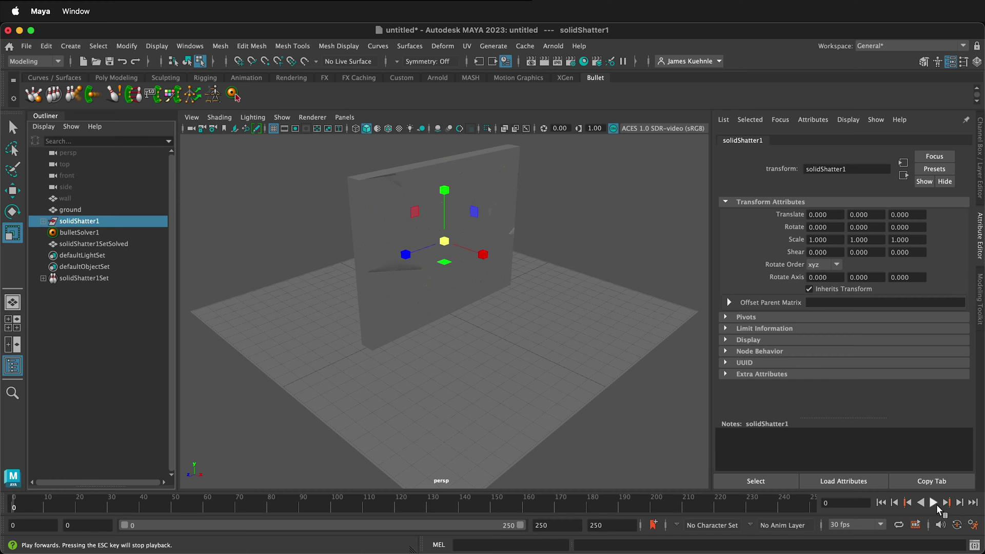
pyautogui.click(934, 502)
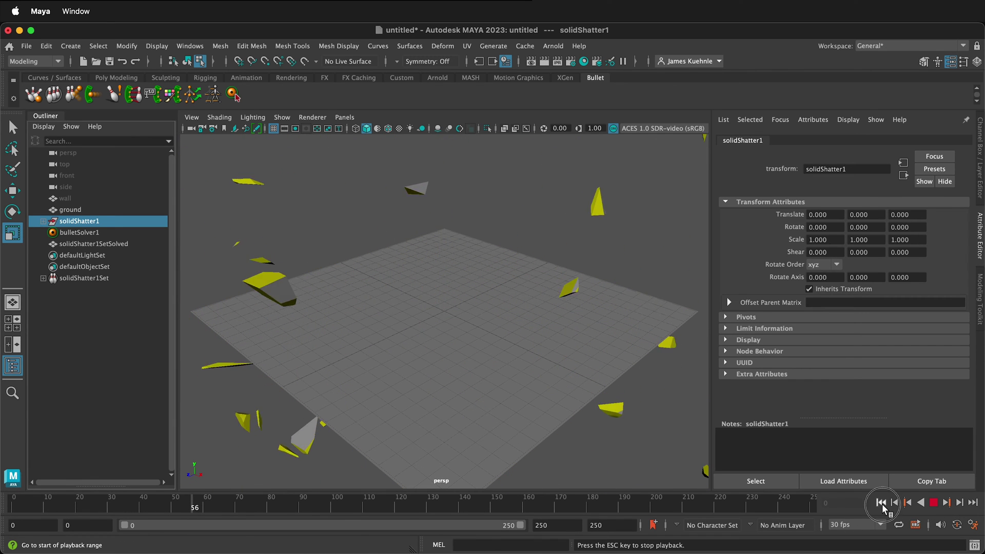
pyautogui.click(881, 503)
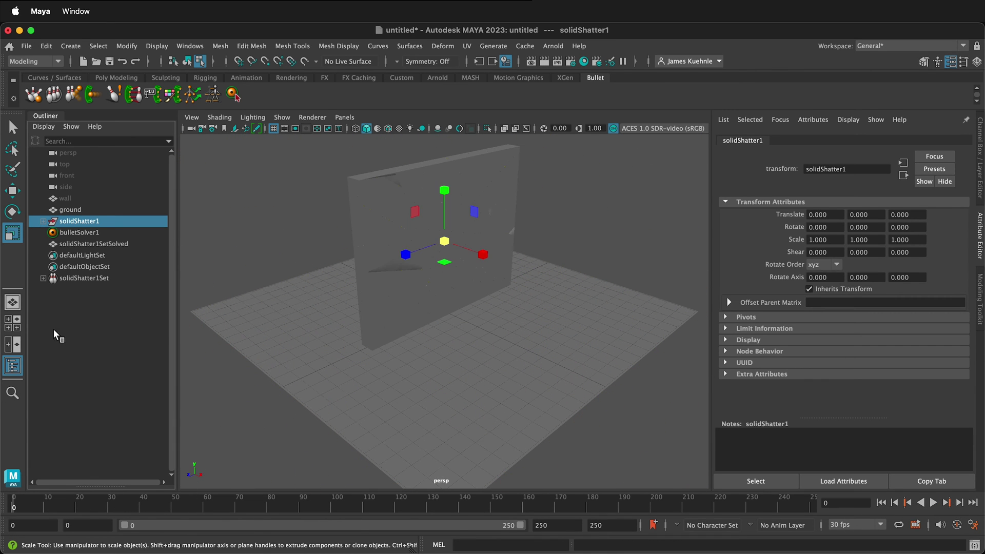
# In the rigid set's initial state, set Collision Shape Type to hull.
pyautogui.click(70, 232)
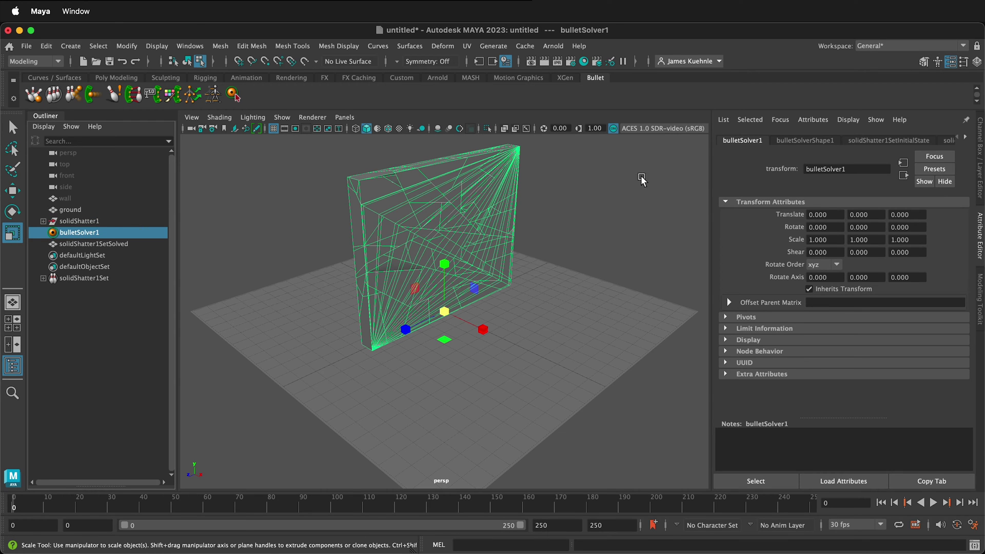
pyautogui.click(781, 138)
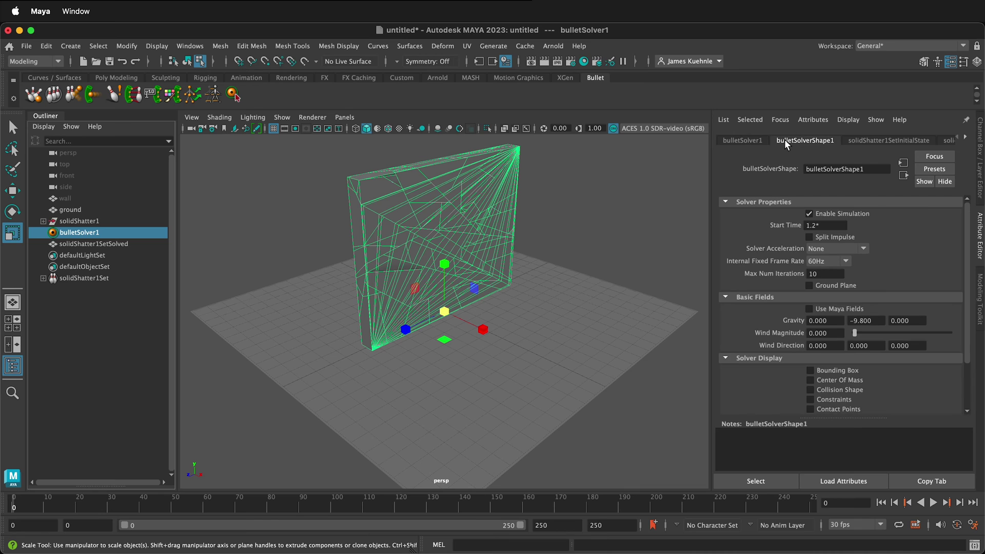
pyautogui.click(899, 140)
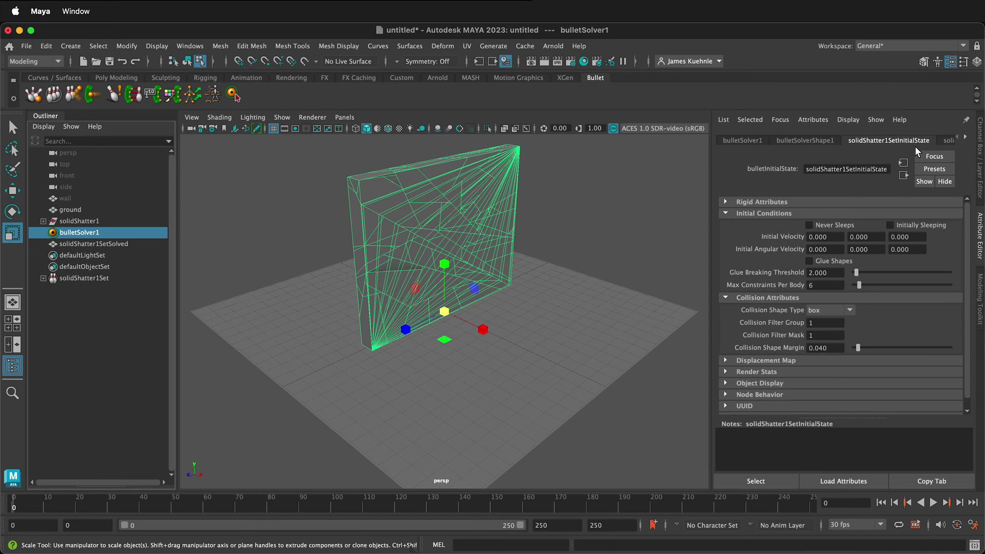
pyautogui.click(946, 142)
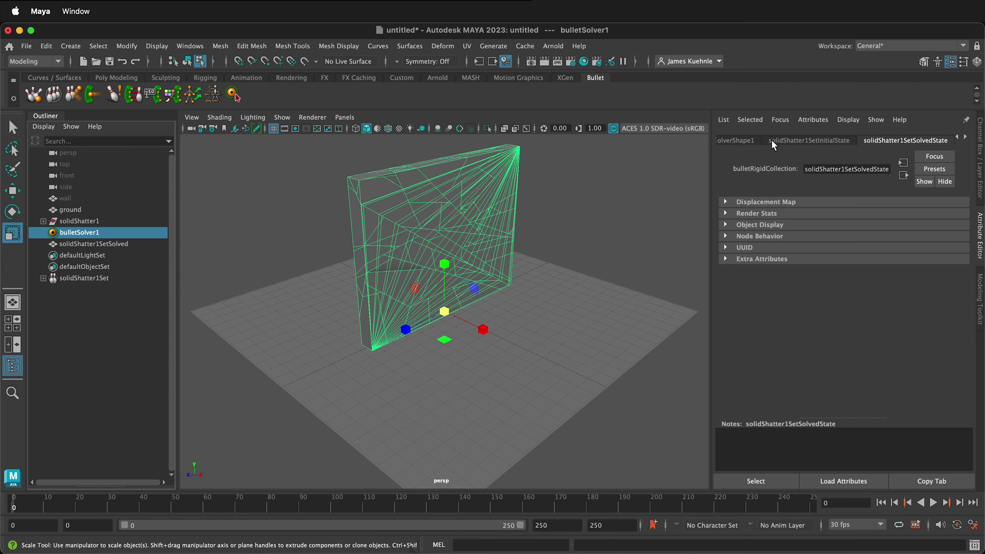
pyautogui.click(825, 139)
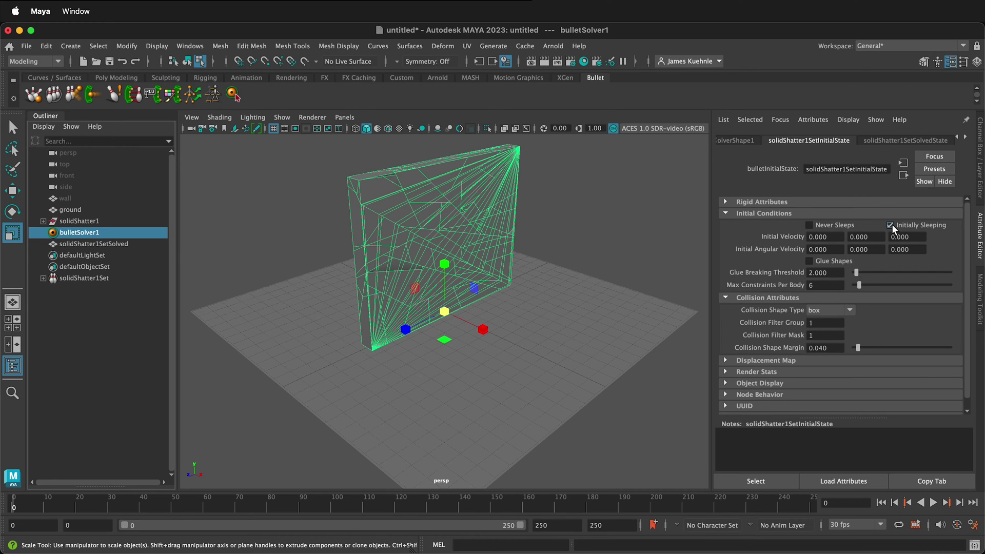
pyautogui.click(822, 306)
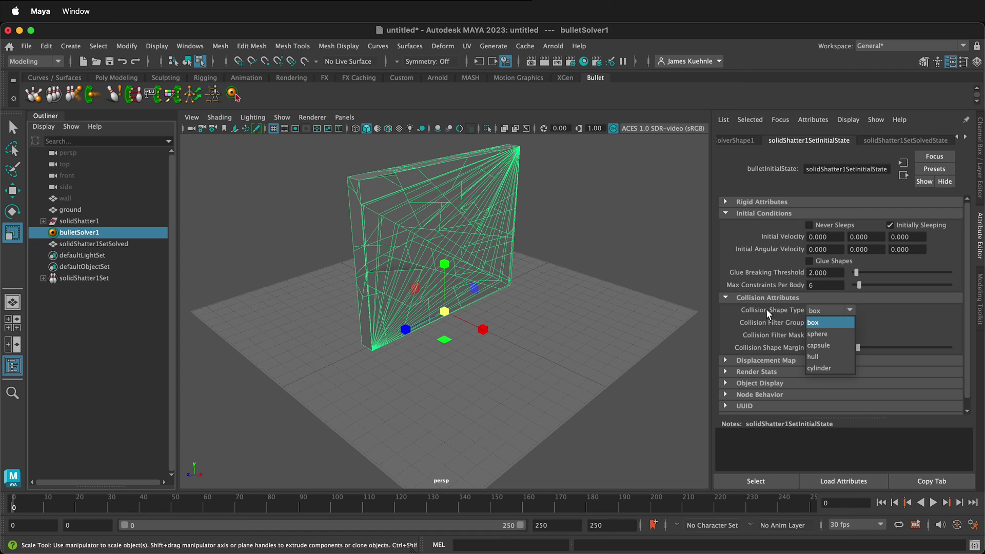
pyautogui.click(824, 357)
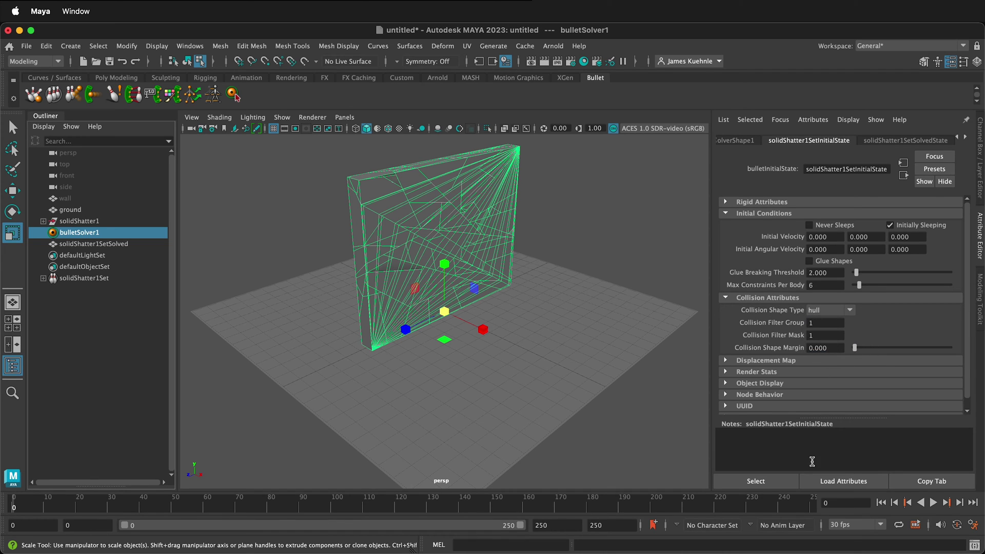
# Play back the simulation with hull collisions, then stop it.
pyautogui.click(933, 505)
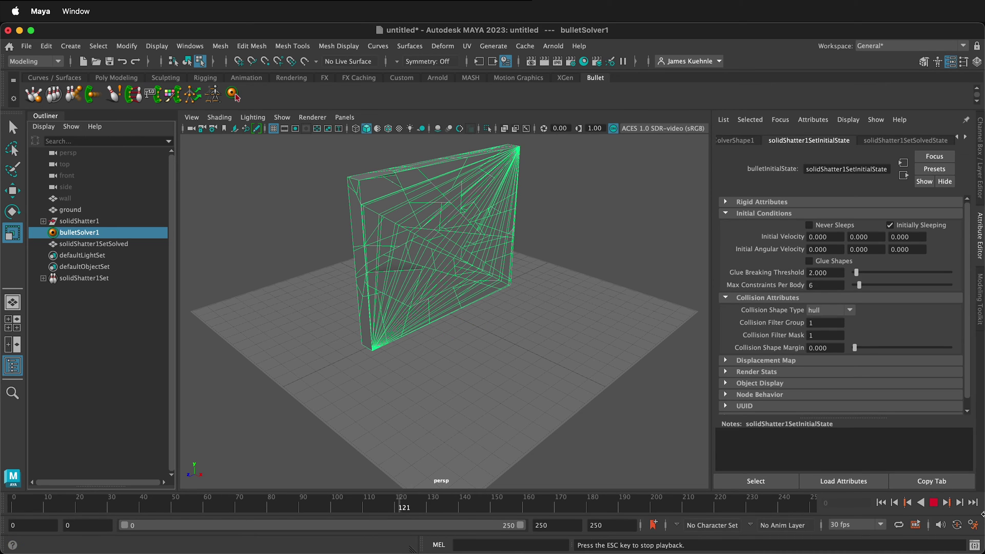
pyautogui.click(934, 504)
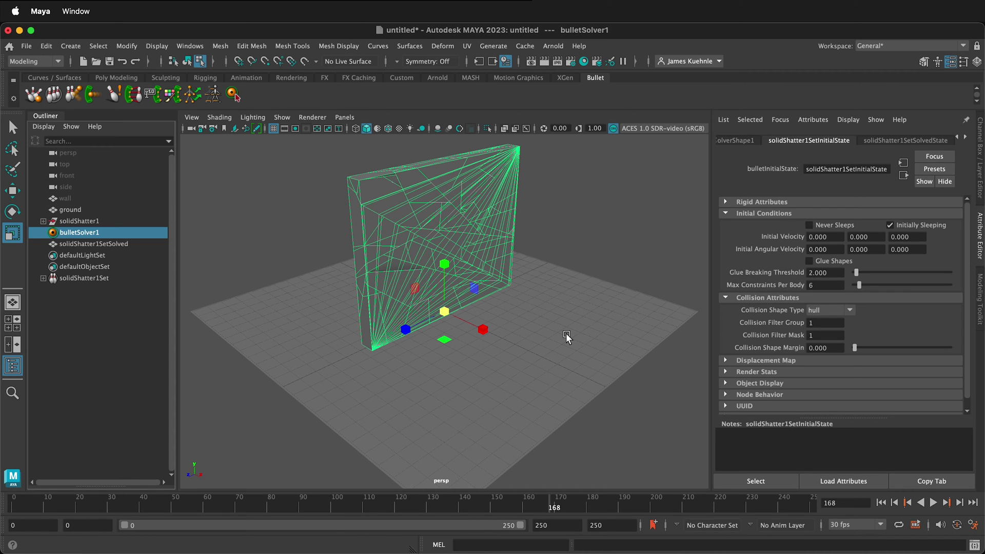
# Create a polygon sphere and move it up above the ground.
pyautogui.click(98, 77)
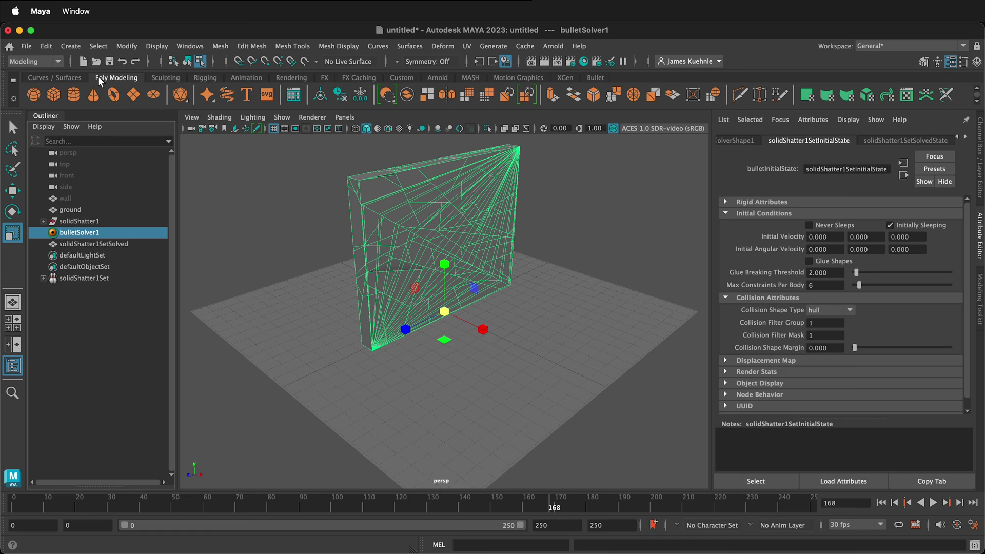
pyautogui.click(34, 95)
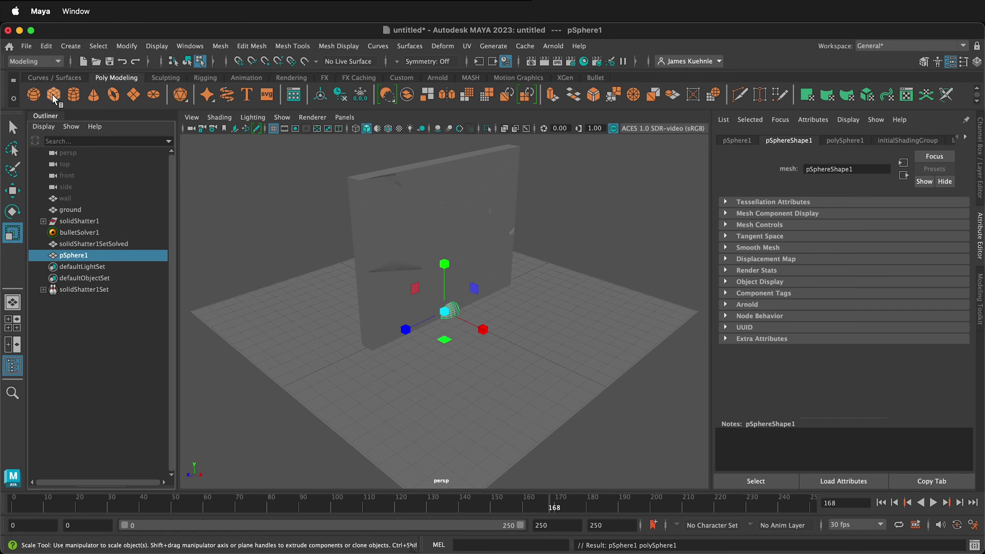
pyautogui.press('w')
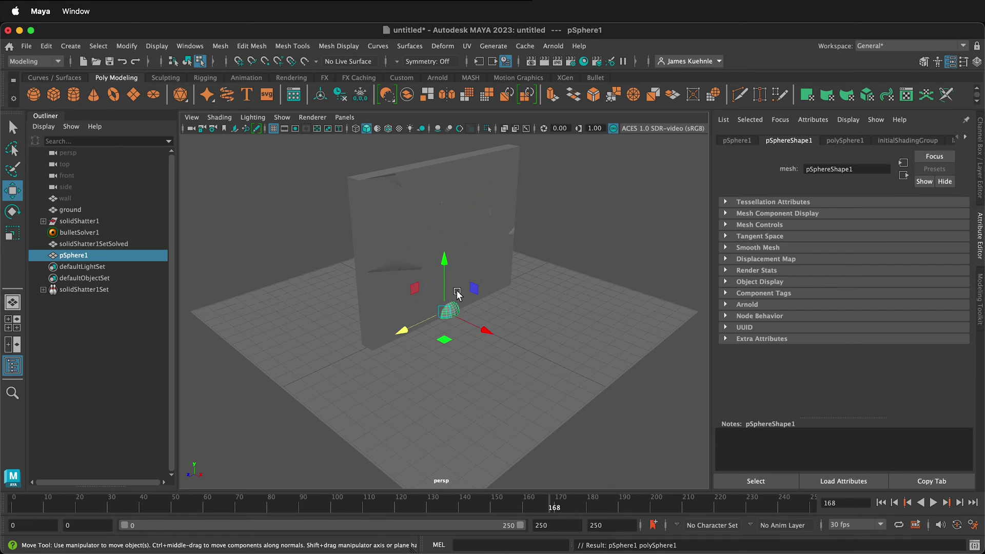
pyautogui.moveTo(443, 294)
pyautogui.mouseDown()
pyautogui.moveTo(444, 273)
pyautogui.moveTo(468, 272)
pyautogui.moveTo(607, 321)
pyautogui.mouseUp()
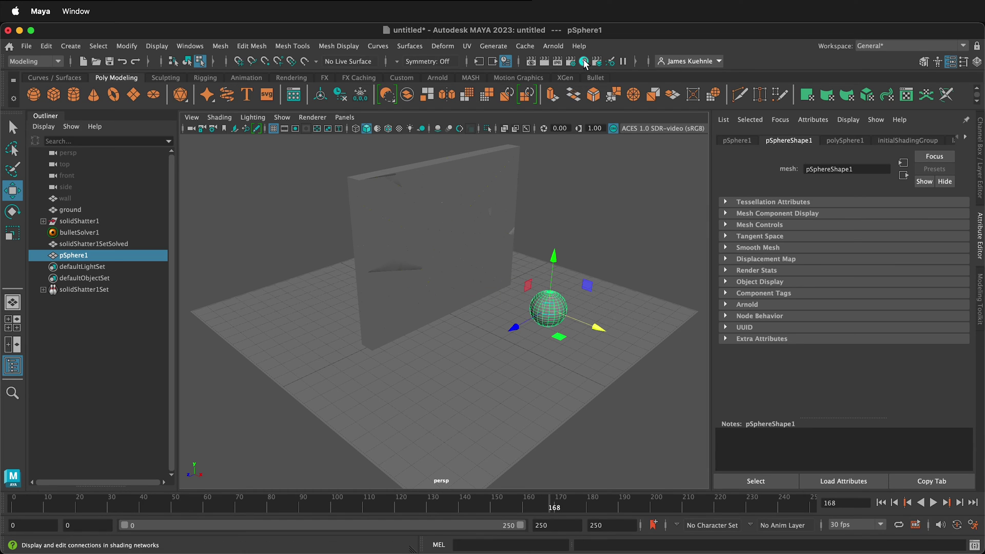
# Make the sphere a Bullet active rigid body, play its fall, and rewind to frame 1.
pyautogui.click(595, 77)
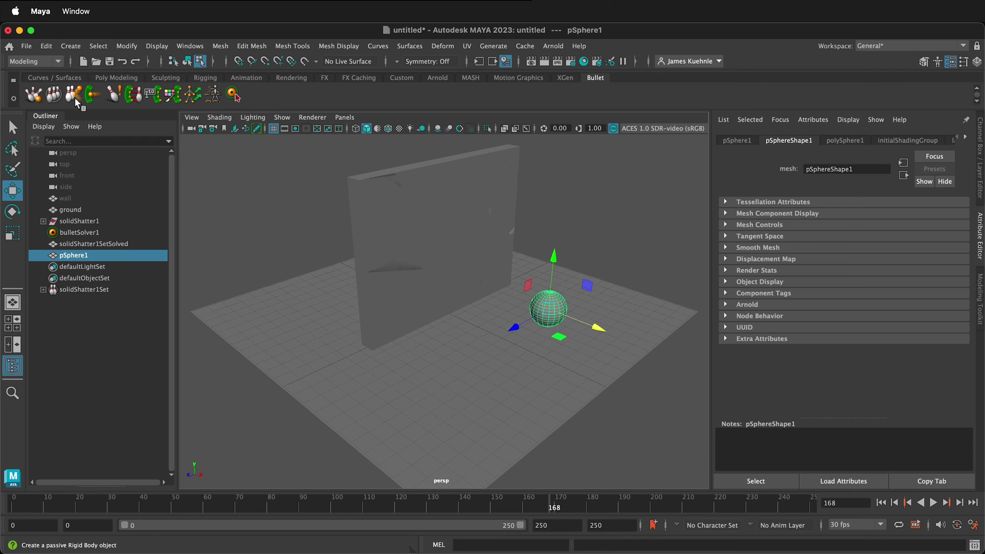
pyautogui.click(39, 99)
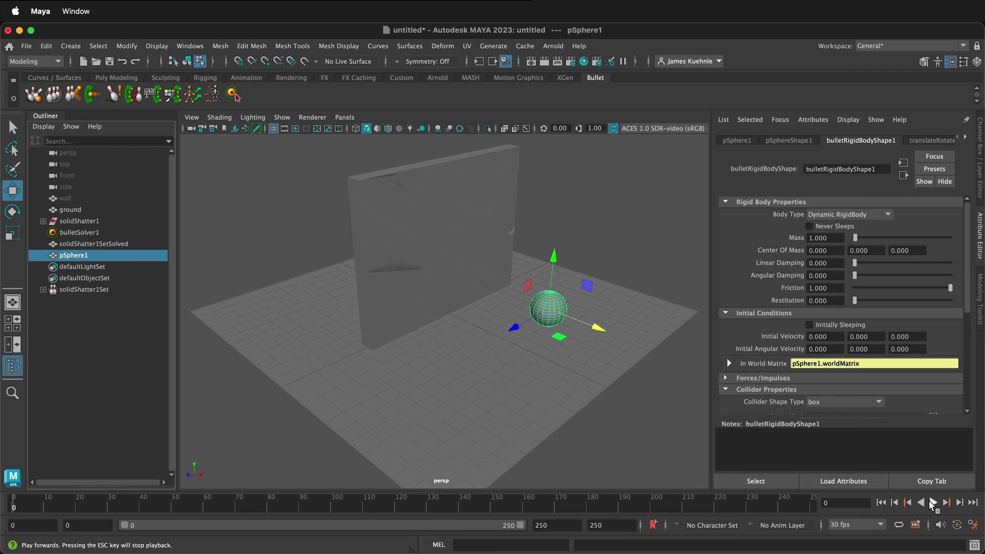
pyautogui.click(933, 503)
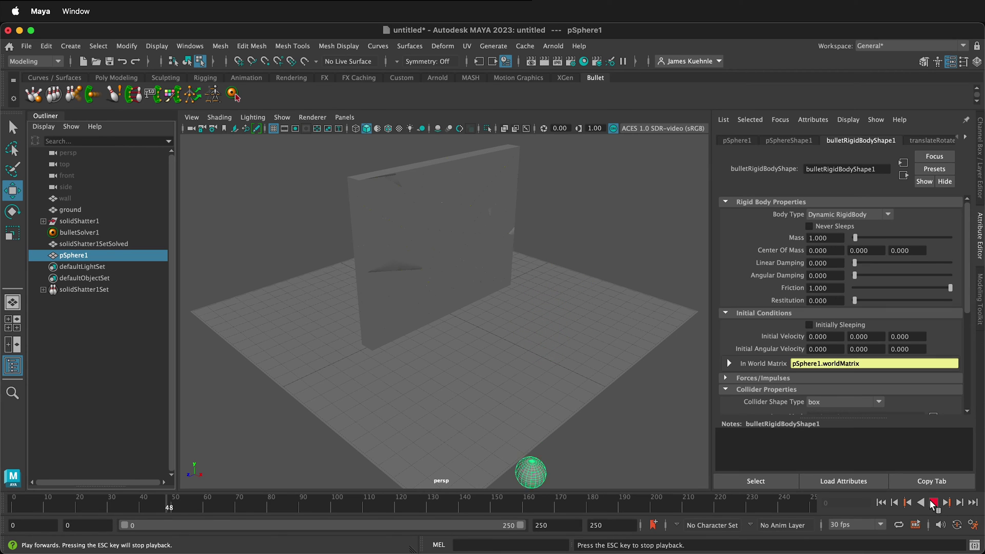
pyautogui.click(933, 503)
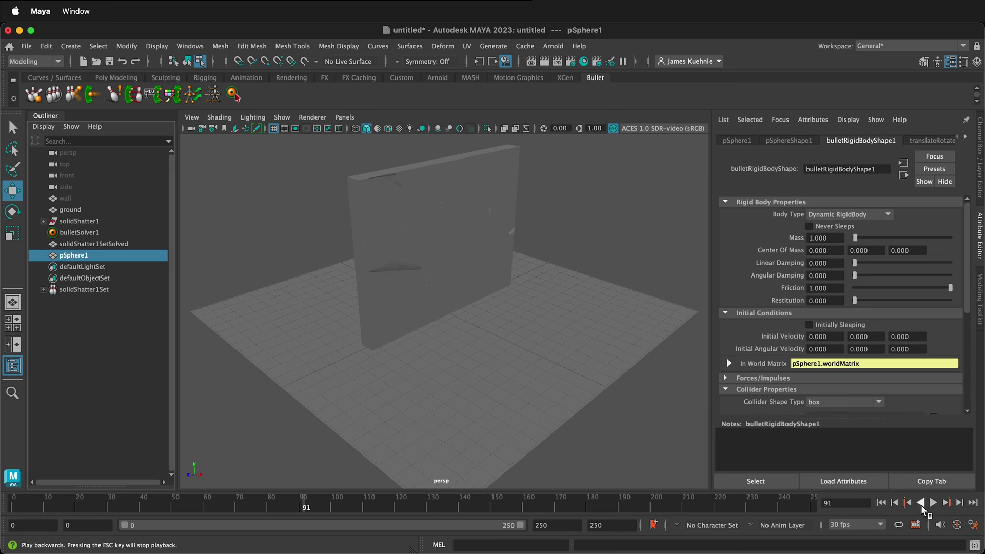
pyautogui.click(882, 503)
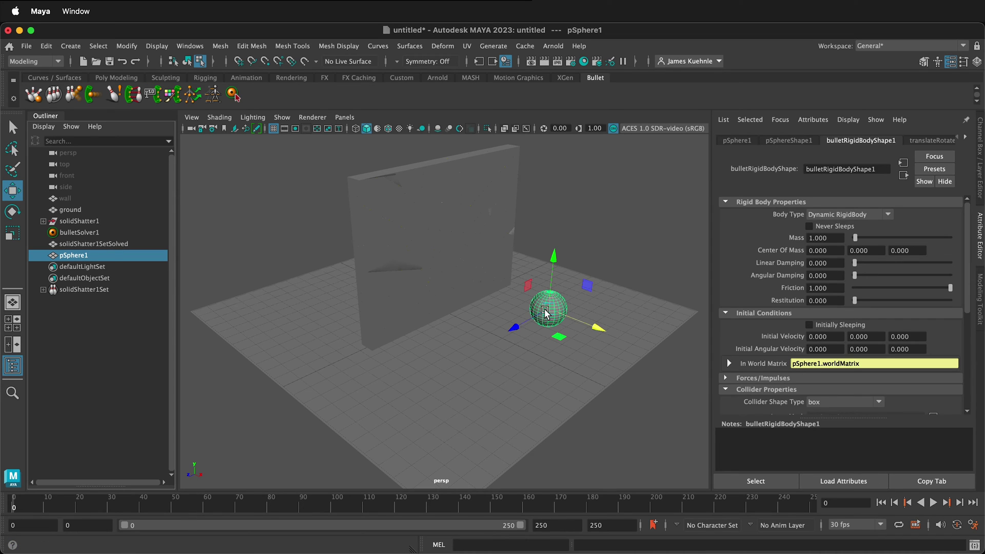
# Make the ground plane a passive Bullet rigid body with Body Type Static Body.
pyautogui.click(76, 209)
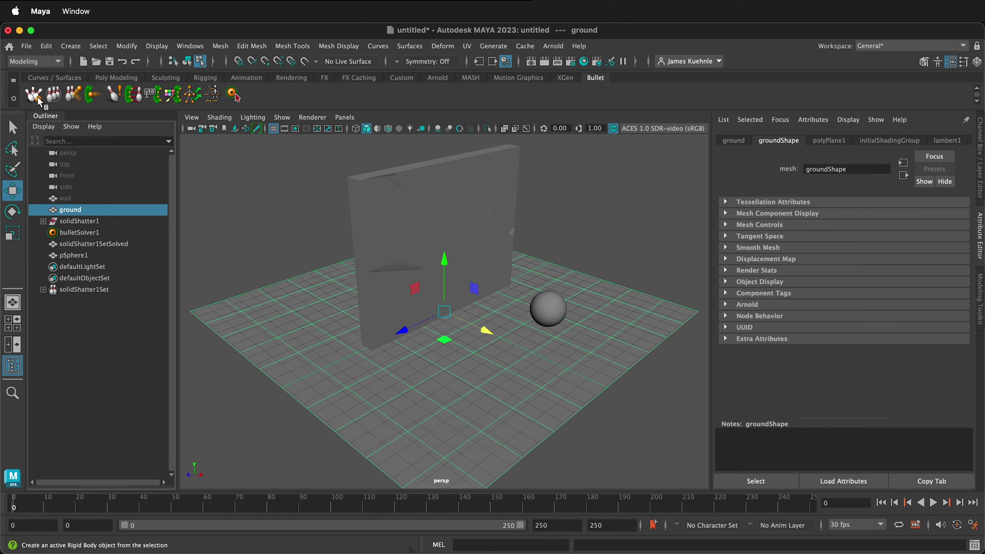
pyautogui.click(74, 92)
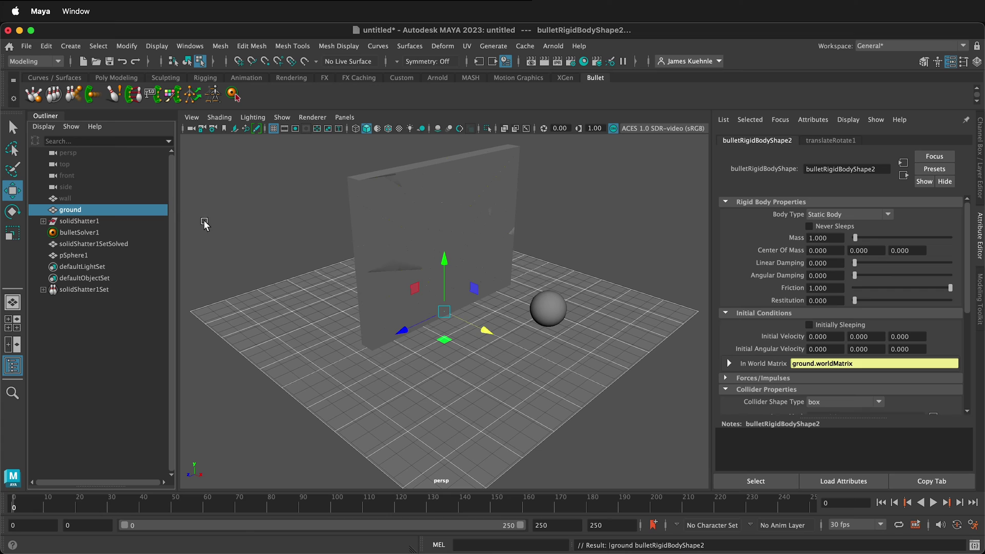
pyautogui.click(837, 215)
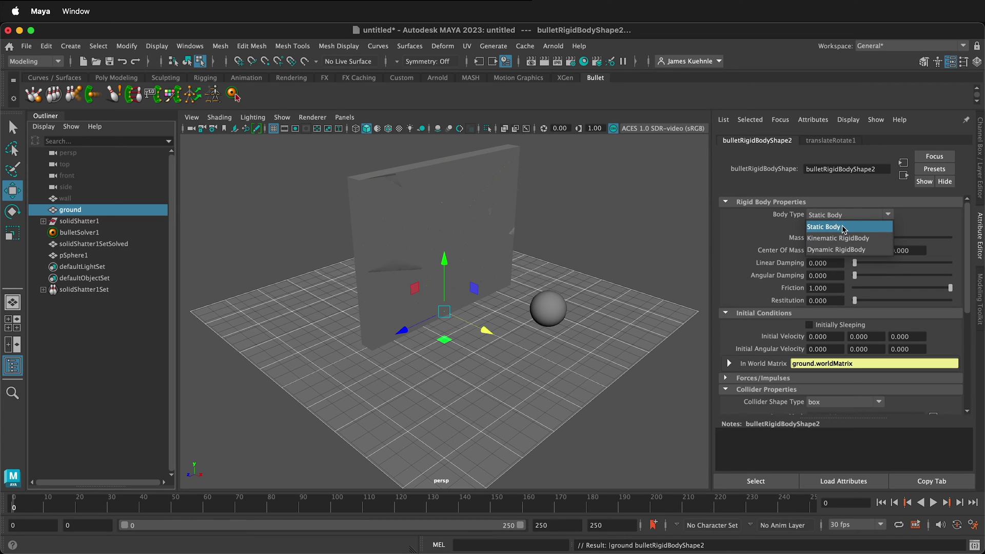
pyautogui.click(841, 227)
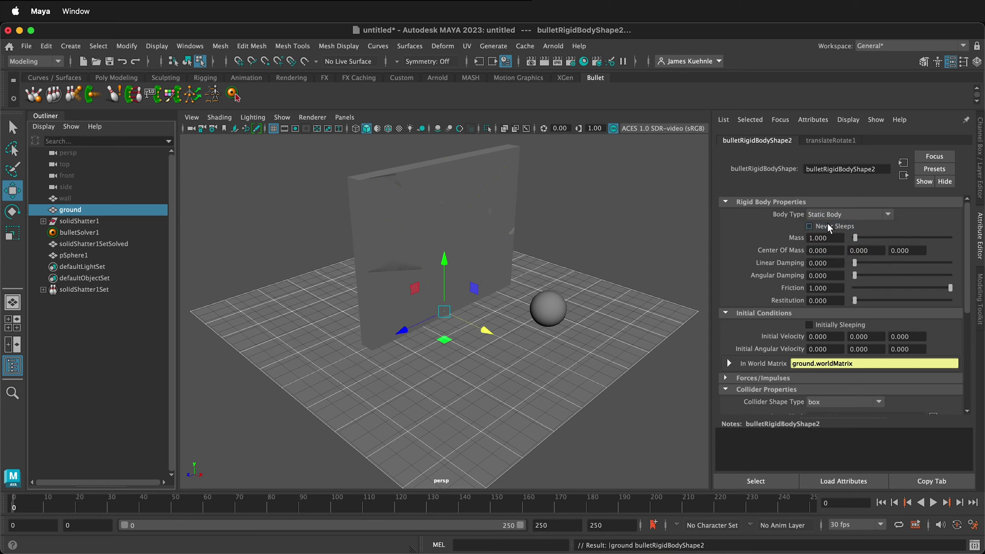
# Preview the simulation so the sphere rests on the ground, rewind and select the sphere.
pyautogui.click(934, 502)
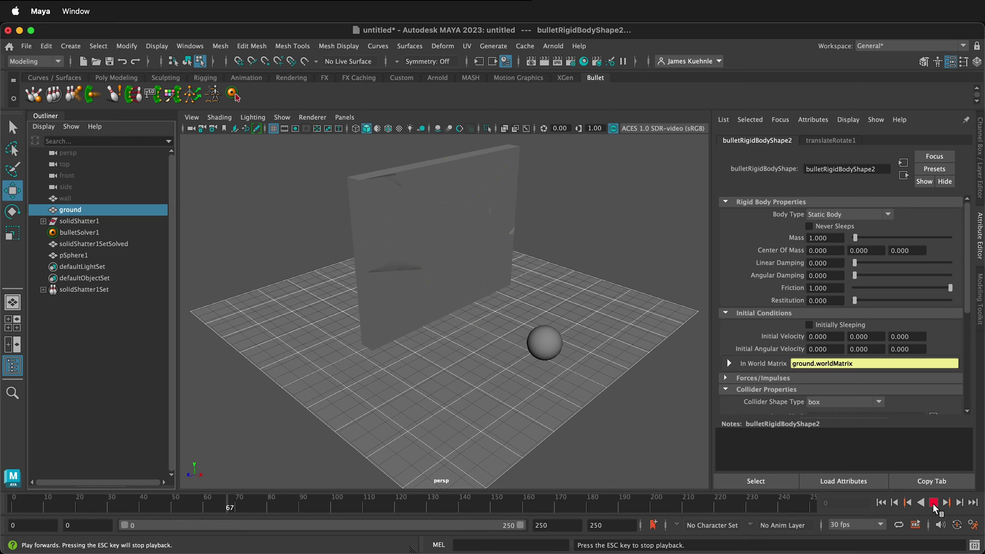
pyautogui.click(933, 503)
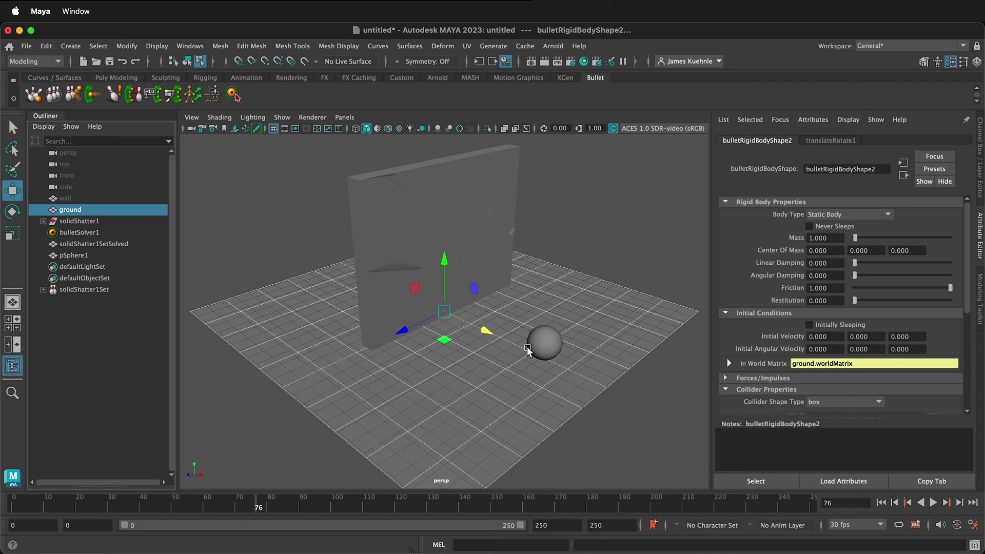
pyautogui.click(882, 502)
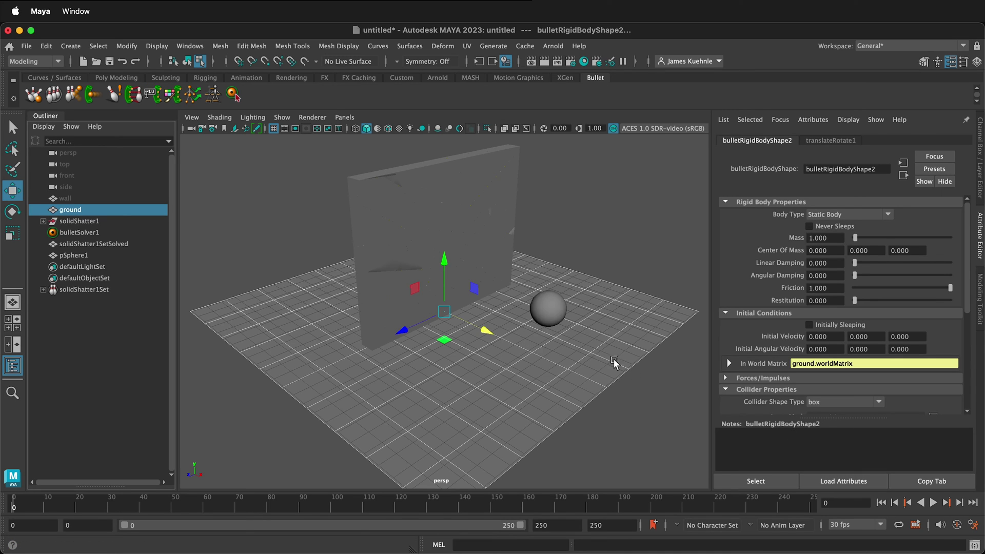
pyautogui.click(543, 312)
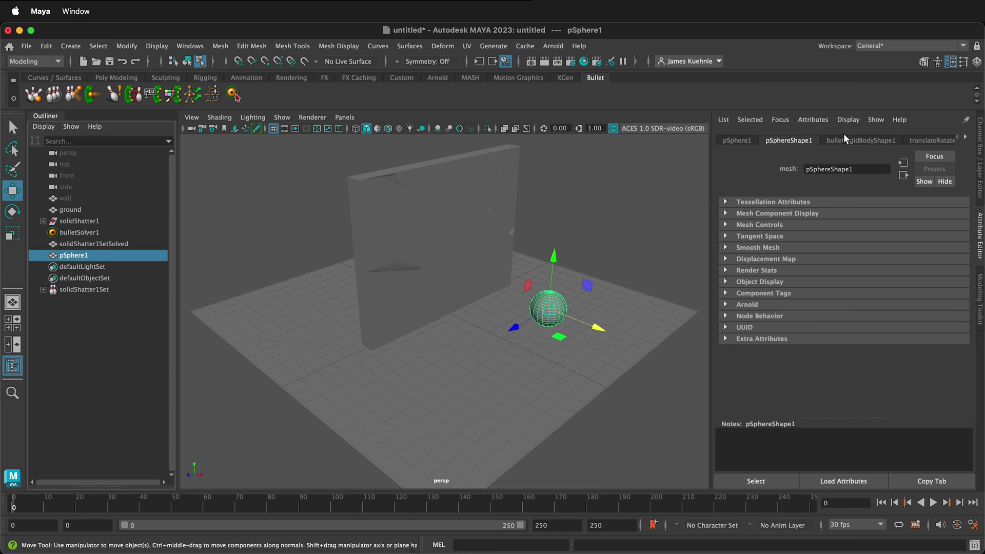
# Set the sphere's Initial Velocity X to -80 on its bulletRigidBodyShape1 settings.
pyautogui.click(860, 139)
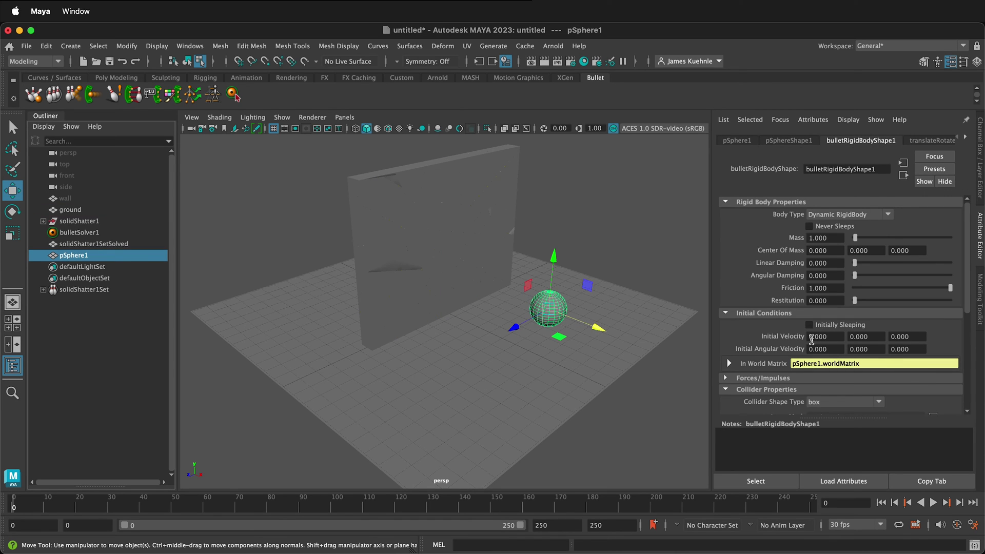
pyautogui.click(842, 336)
pyautogui.write('-80')
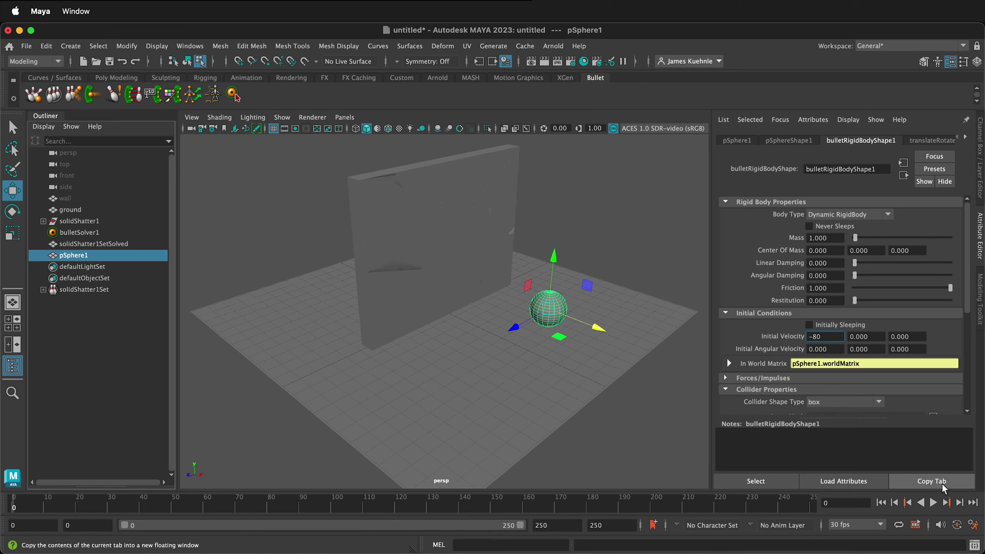
pyautogui.press('Return')
# Preview the sphere flying into the wall and shattering it, rewinding and replaying.
pyautogui.click(936, 503)
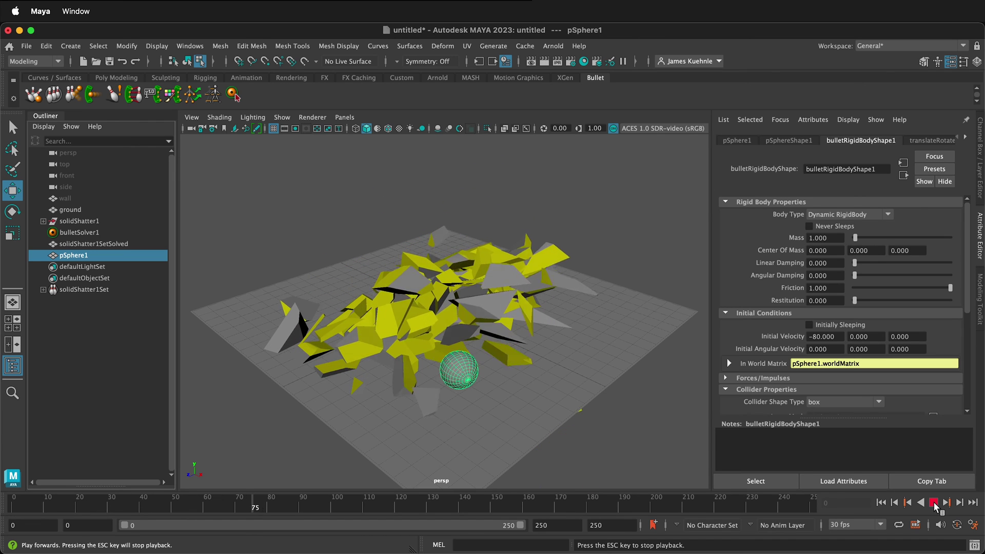
pyautogui.click(936, 503)
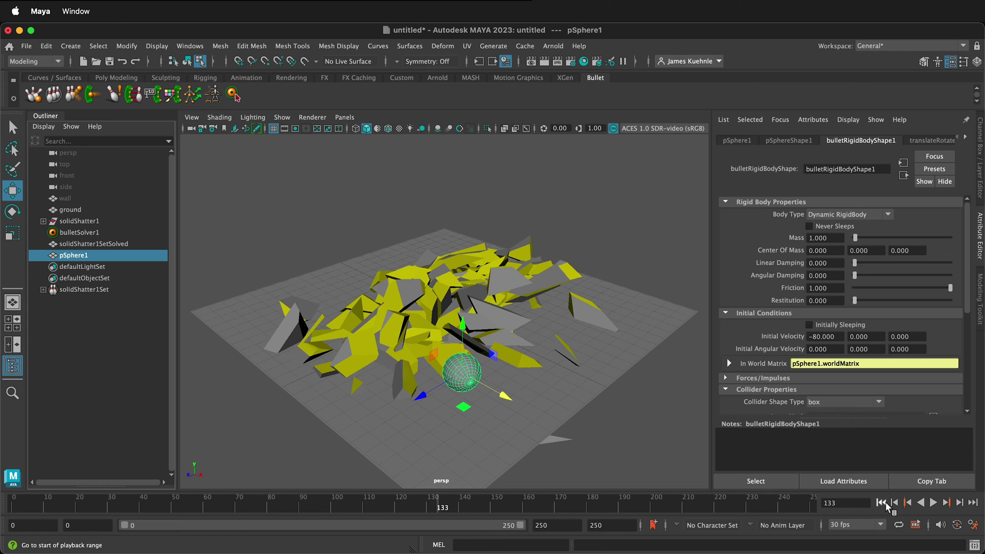
pyautogui.click(882, 503)
pyautogui.click(933, 503)
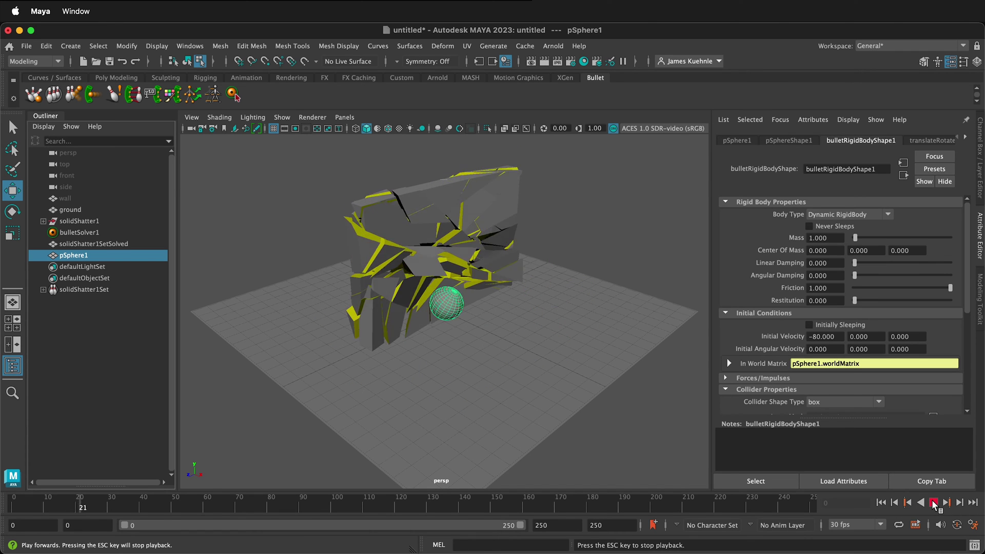
# Stop playback and raise the sphere's mass to 75.
pyautogui.click(936, 503)
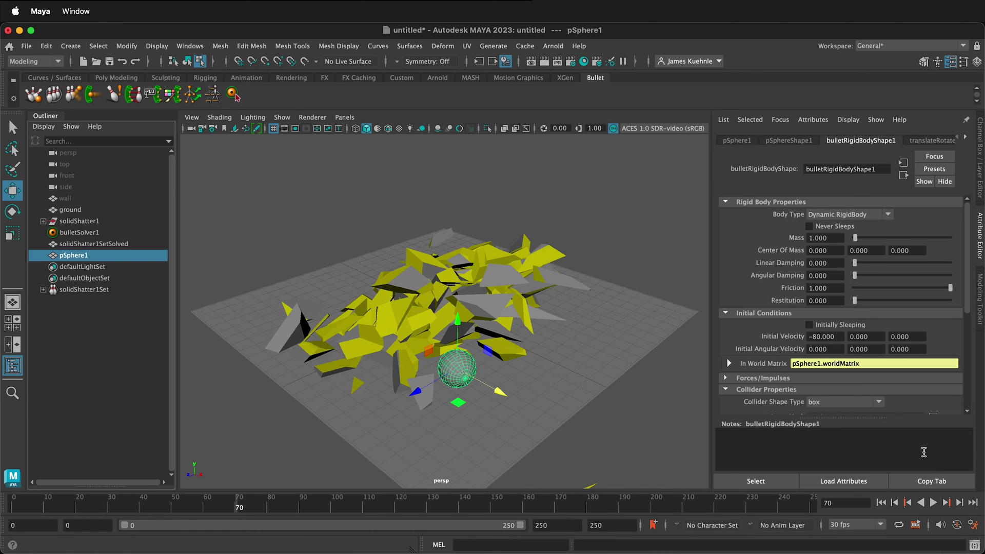
pyautogui.click(833, 239)
pyautogui.write('75')
pyautogui.press('Return')
# Preview the heavier sphere scattering the wall, then rewind to frame 0.
pyautogui.click(881, 503)
pyautogui.click(932, 503)
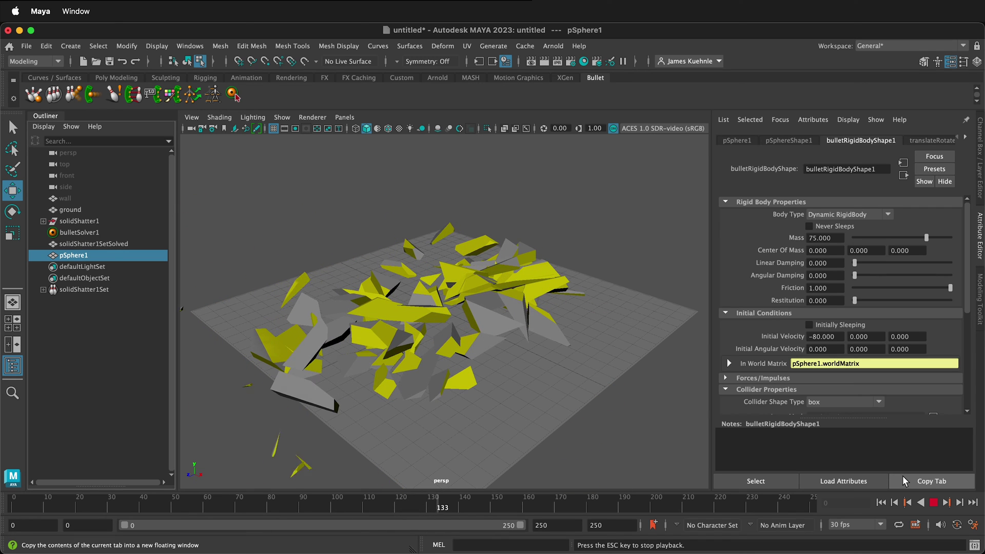
pyautogui.click(934, 502)
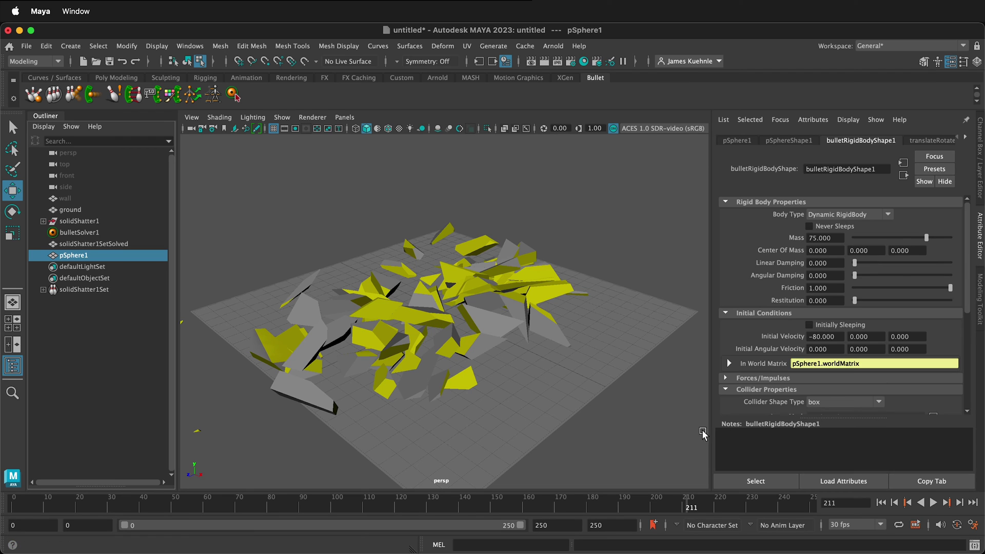
pyautogui.click(882, 502)
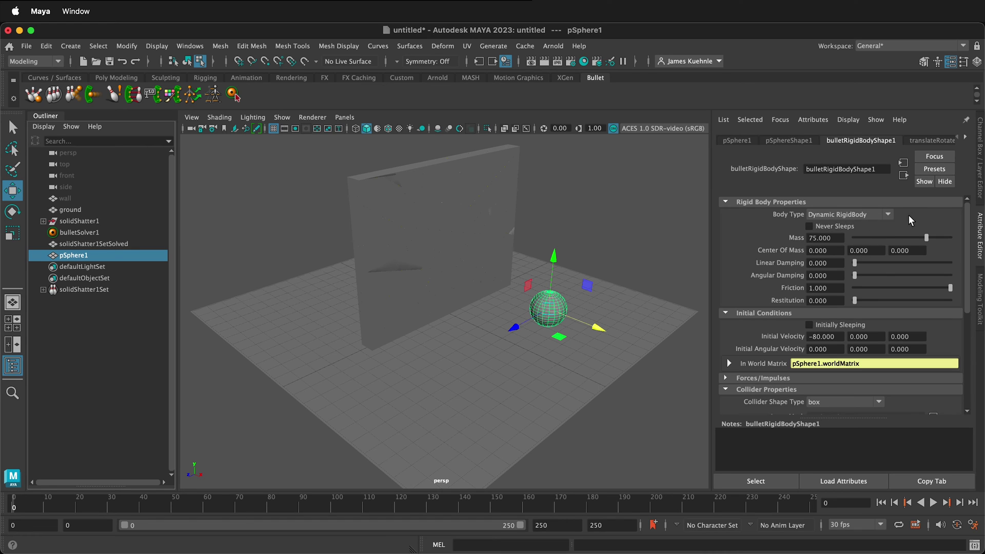
# Set the sphere's Body Type to Kinematic RigidBody and preview that it stays still, ending at frame 0.
pyautogui.click(890, 214)
pyautogui.click(847, 238)
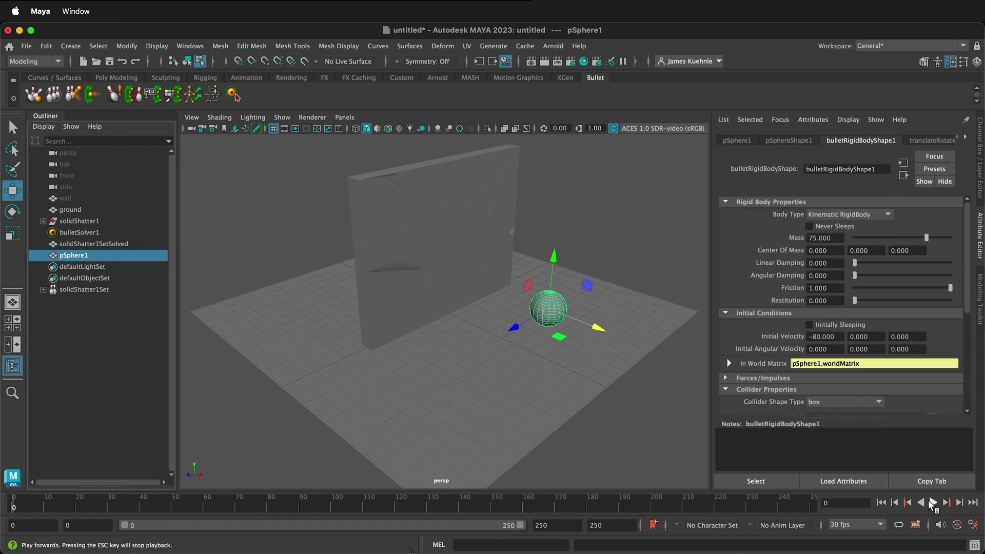
pyautogui.click(933, 503)
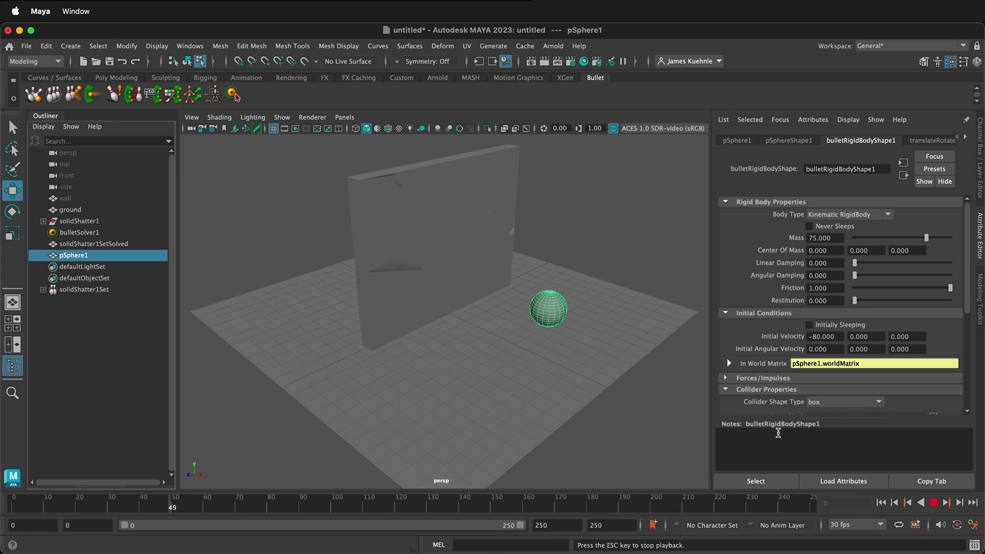
pyautogui.click(933, 504)
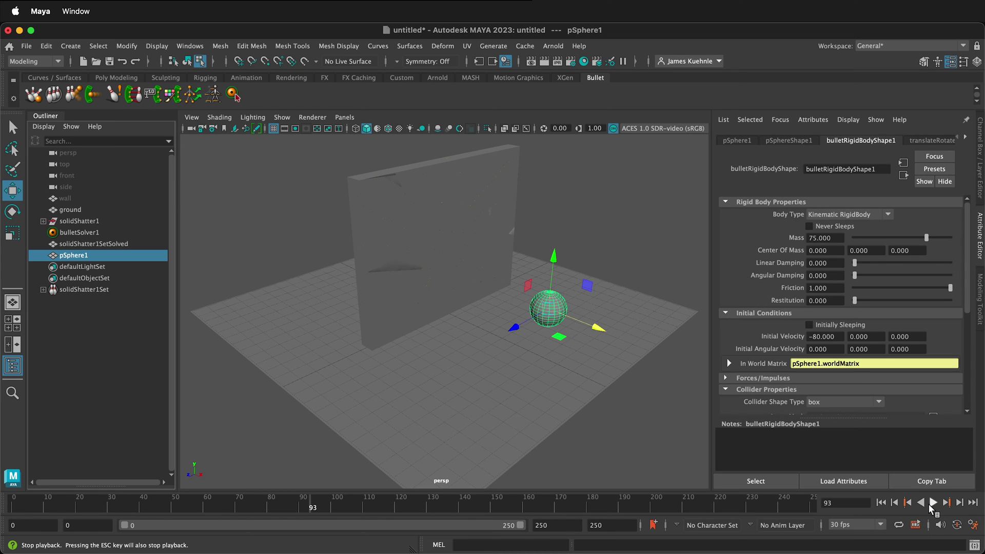
pyautogui.click(882, 502)
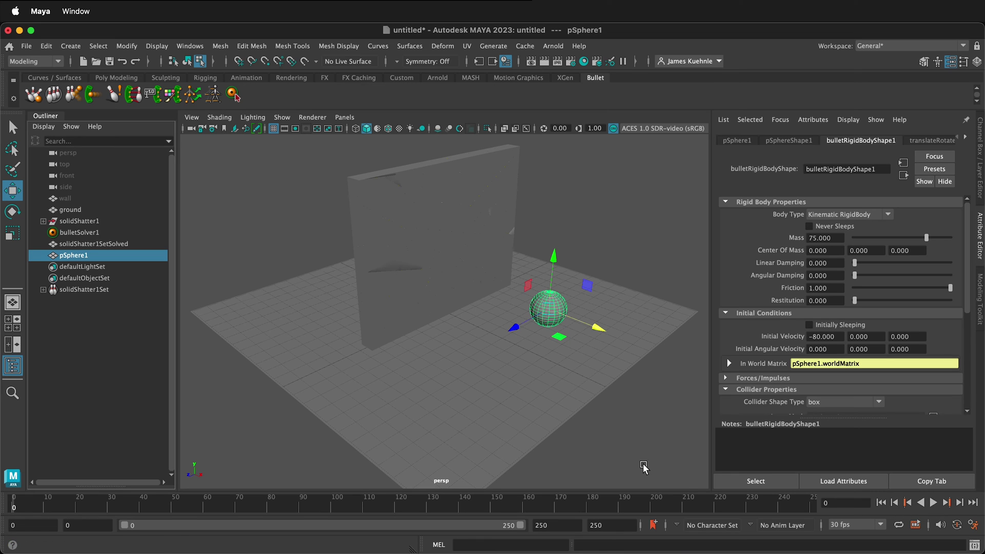
# Key the sphere's Translate X at 8.034 on frame 0 via the Channel Box.
pyautogui.click(977, 62)
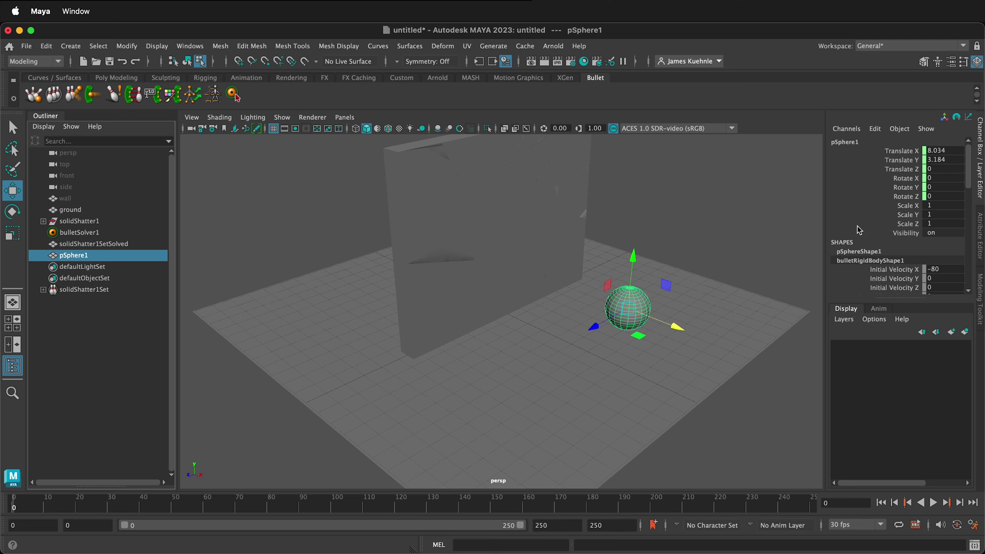
pyautogui.click(909, 151)
pyautogui.rightClick(908, 152)
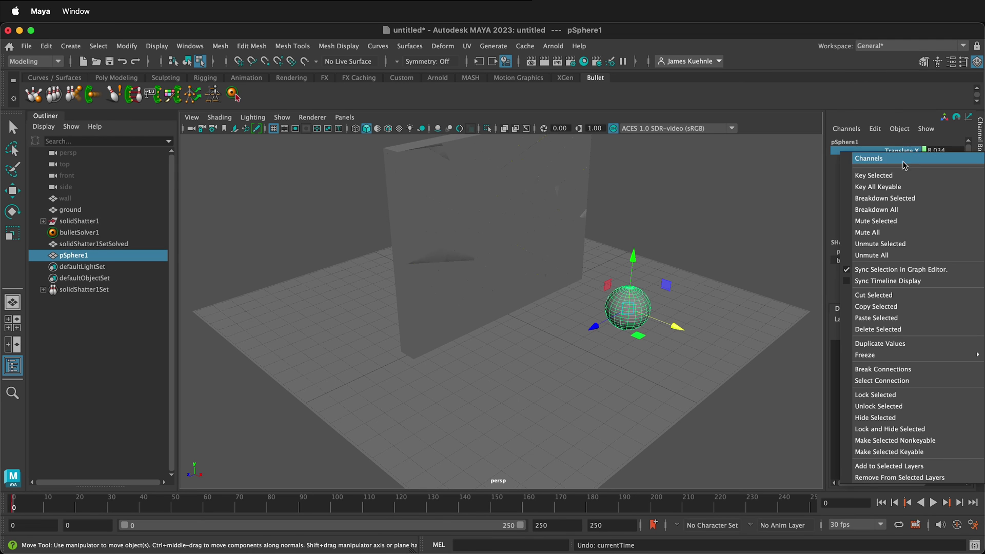
pyautogui.click(895, 176)
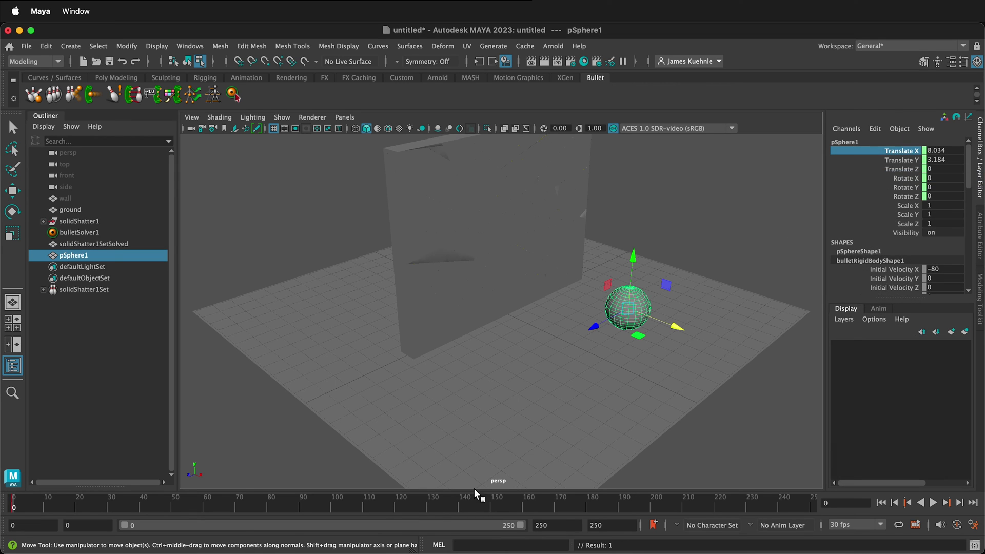
# At frame 100 move the sphere behind the wall to X -9.599 and key Translate X.
pyautogui.click(336, 506)
pyautogui.moveTo(673, 334); pyautogui.dragTo(443, 260)
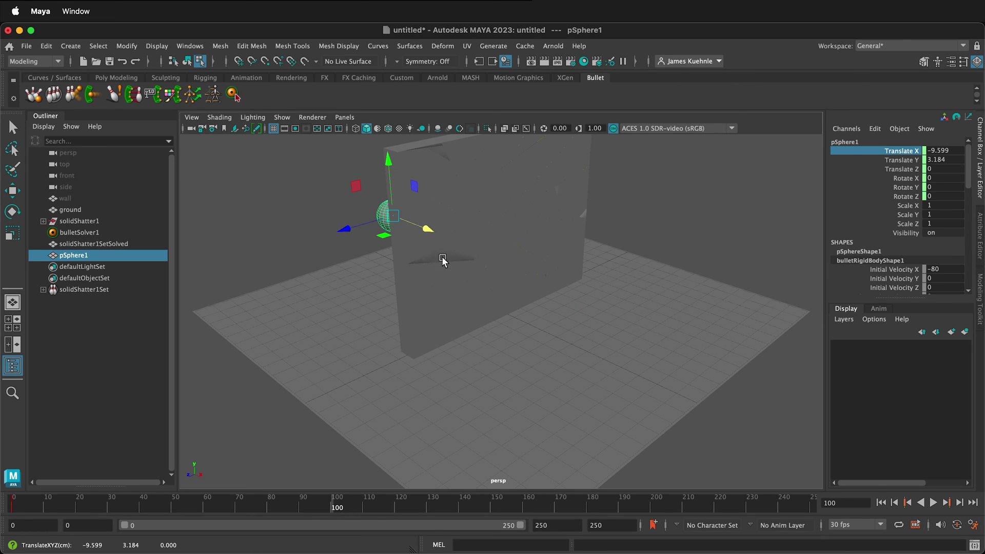
pyautogui.rightClick(911, 154)
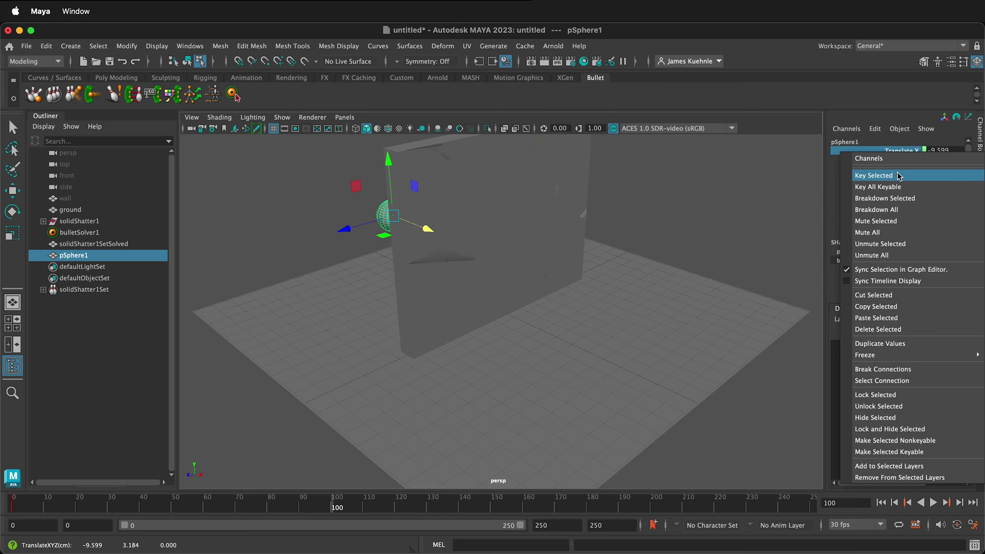
pyautogui.click(901, 173)
# Play the keyed animation from frame 0 to watch the sphere shatter the wall.
pyautogui.click(884, 503)
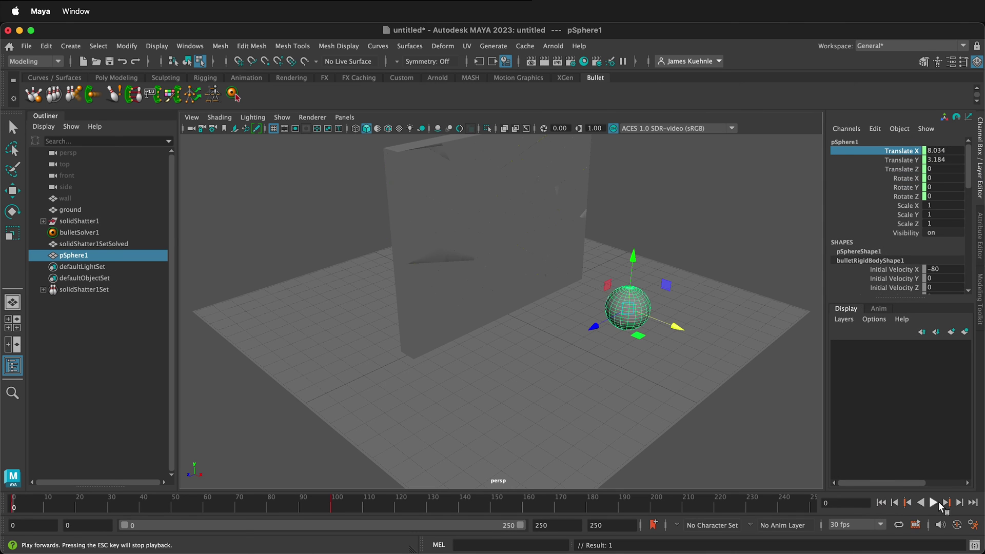
pyautogui.click(935, 503)
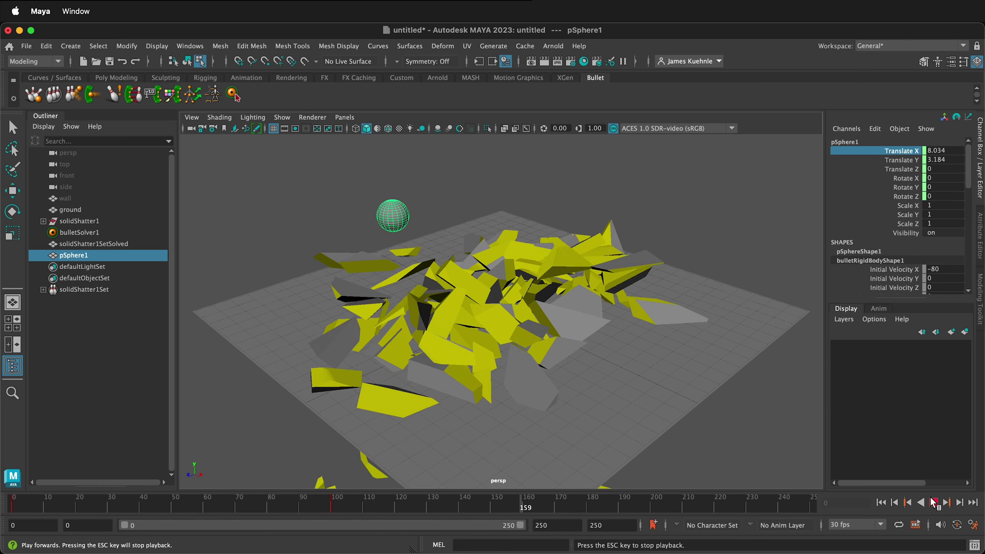
pyautogui.click(935, 503)
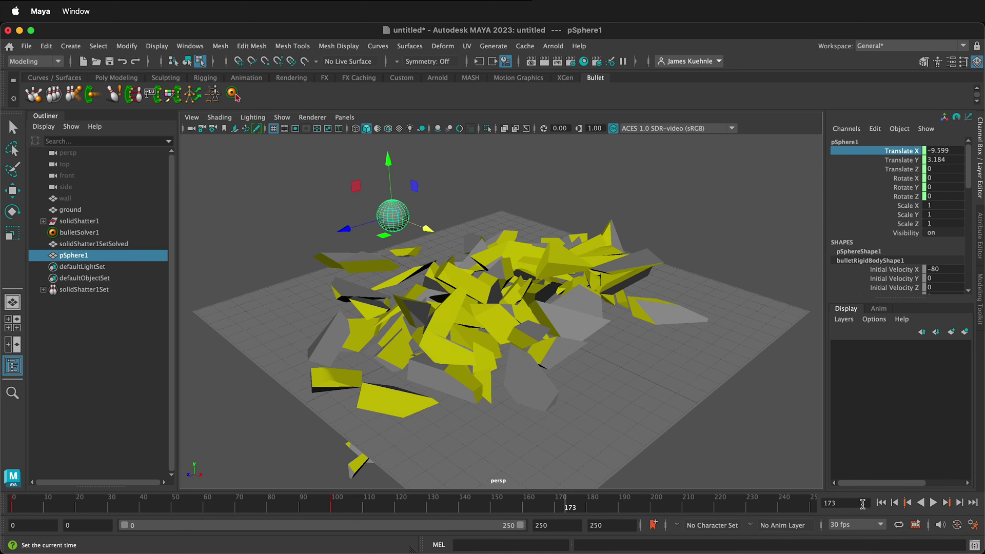
# Rewind to frame 0 and set the sphere's Body Type back to Dynamic RigidBody.
pyautogui.click(881, 503)
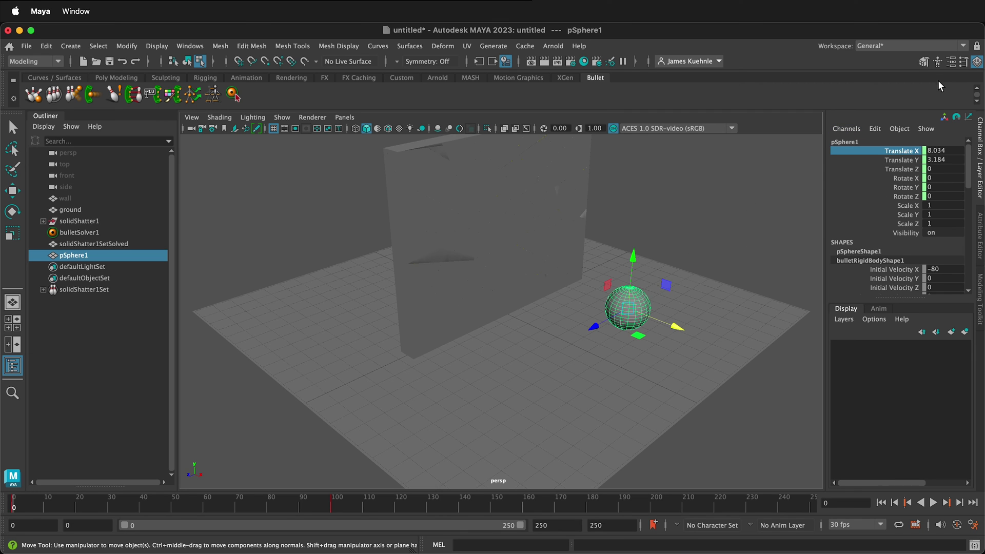
pyautogui.click(951, 61)
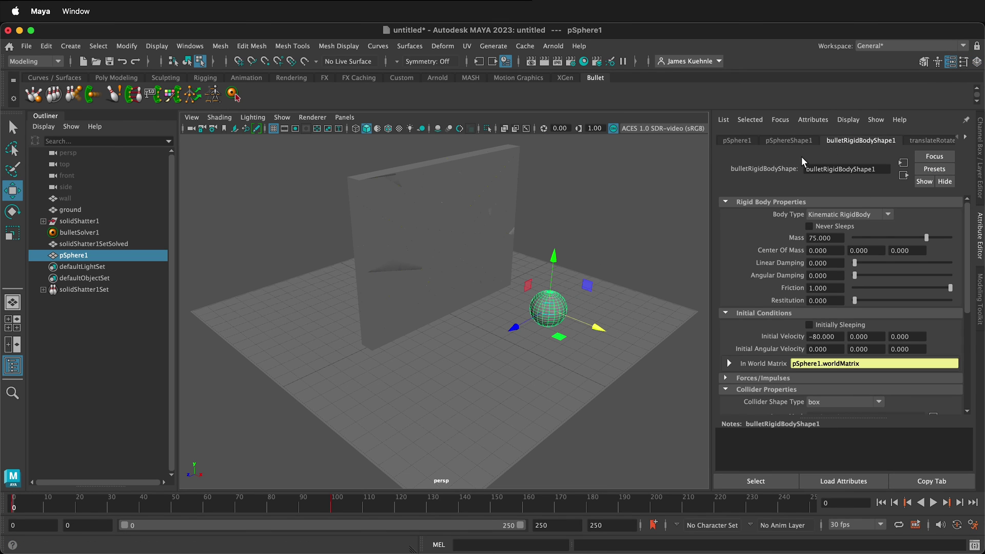
pyautogui.click(884, 212)
pyautogui.click(847, 248)
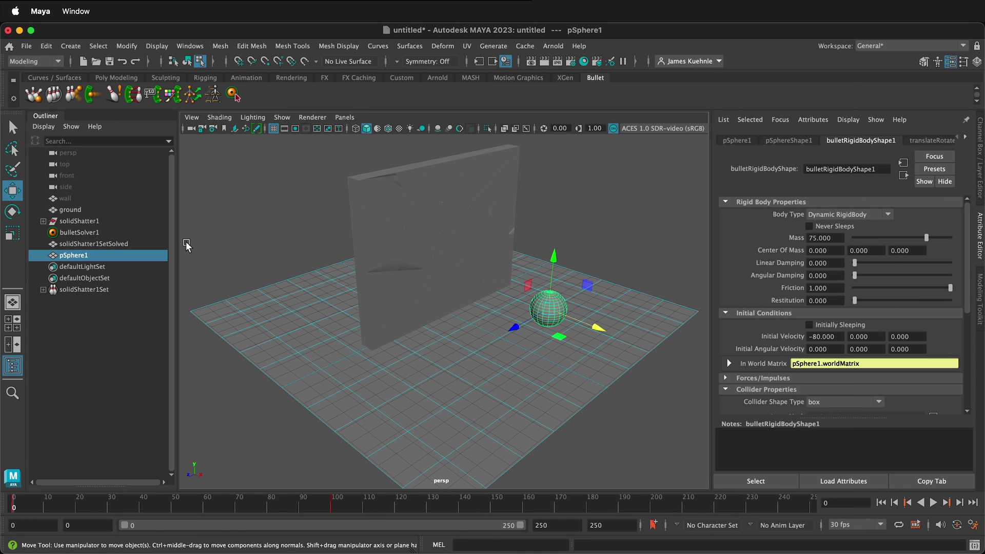
# Create a polygon cube pCube1 and move it left behind the shatter wall.
pyautogui.click(116, 77)
pyautogui.click(55, 95)
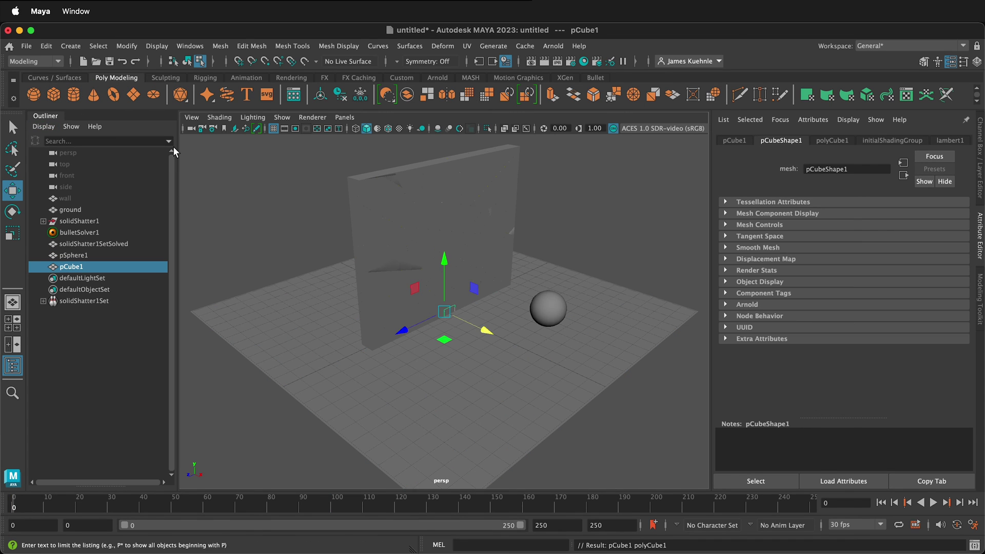
pyautogui.moveTo(483, 337); pyautogui.dragTo(340, 242)
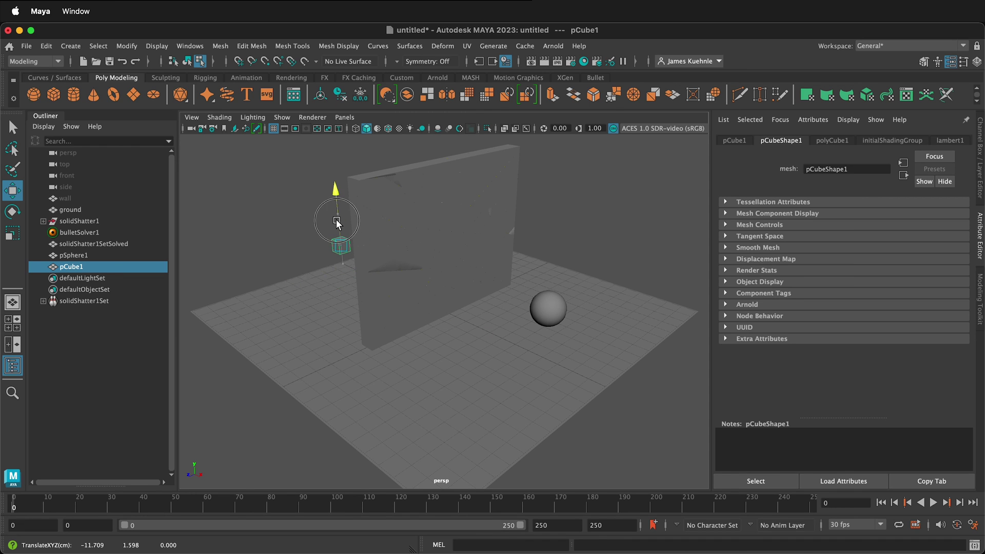
# Scale pCube1 into a large tall slab and raise it onto the ground plane.
pyautogui.press('r')
pyautogui.moveTo(341, 246); pyautogui.dragTo(283, 259)
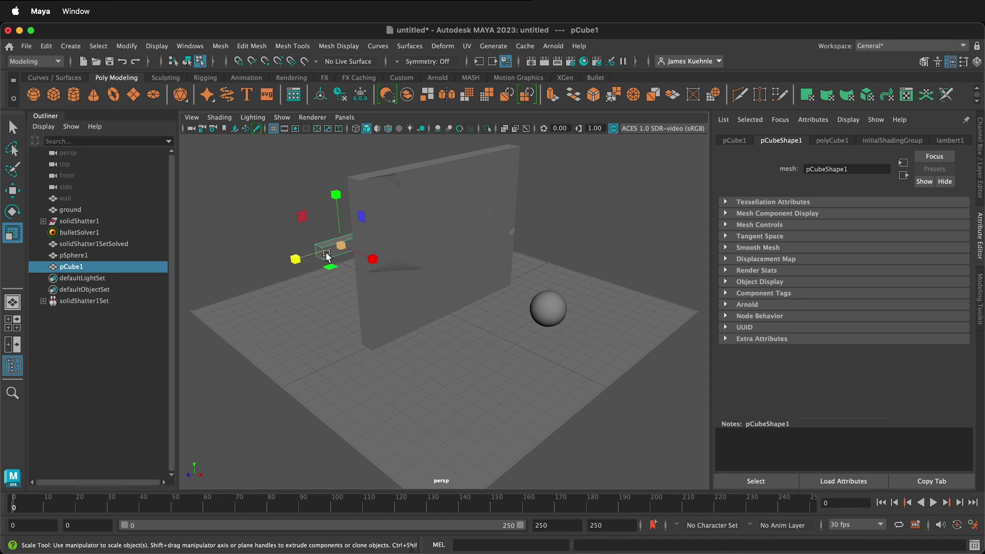
pyautogui.moveTo(341, 246)
pyautogui.mouseDown()
pyautogui.moveTo(141, 309)
pyautogui.moveTo(154, 304)
pyautogui.mouseUp()
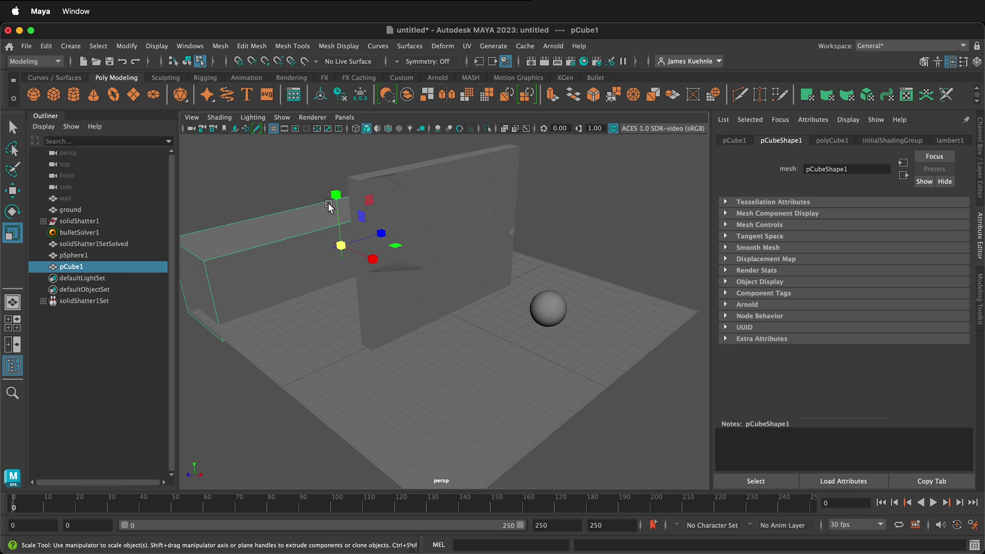
pyautogui.moveTo(341, 217); pyautogui.dragTo(335, 154)
pyautogui.press('w')
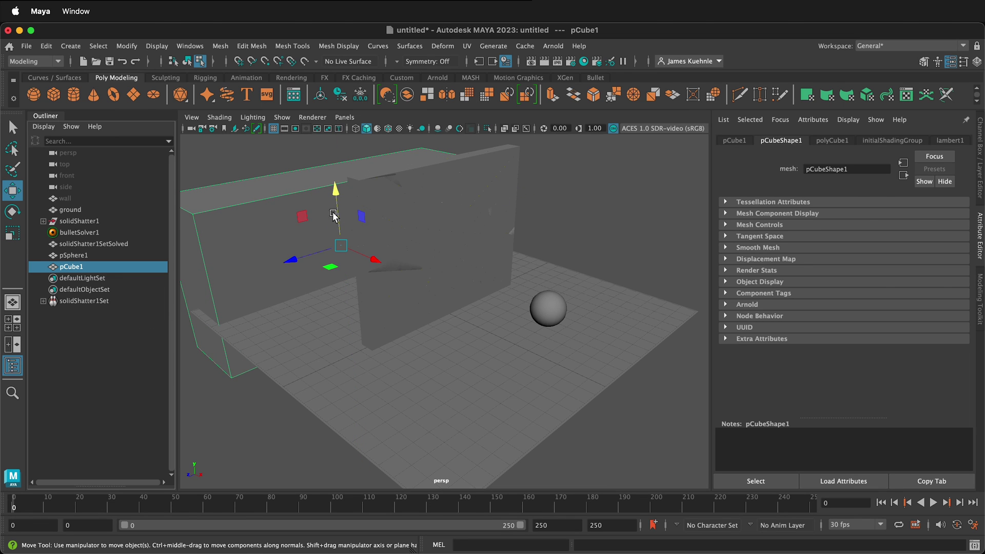
pyautogui.moveTo(335, 219); pyautogui.dragTo(339, 169)
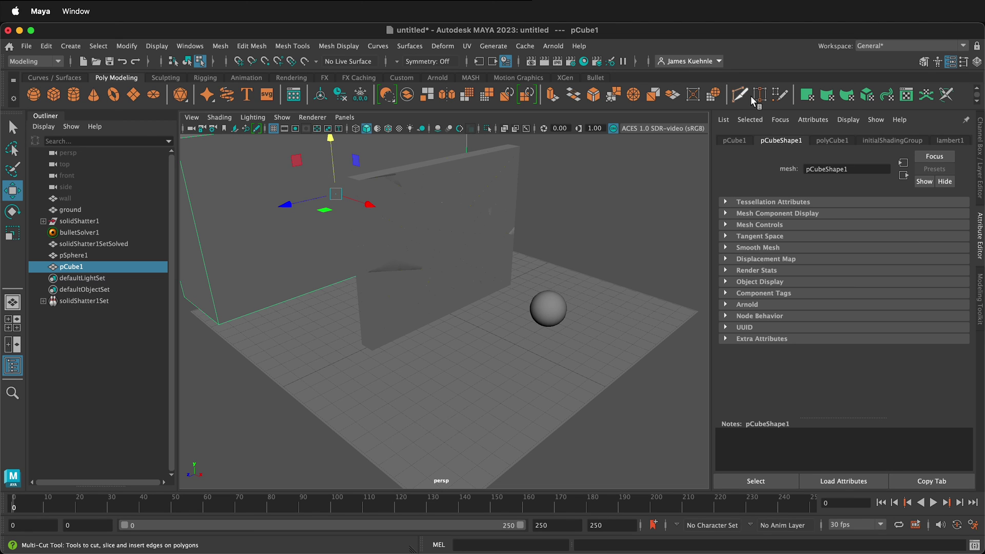
# Make pCube1 a passive Bullet rigid body from the Bullet shelf.
pyautogui.click(597, 79)
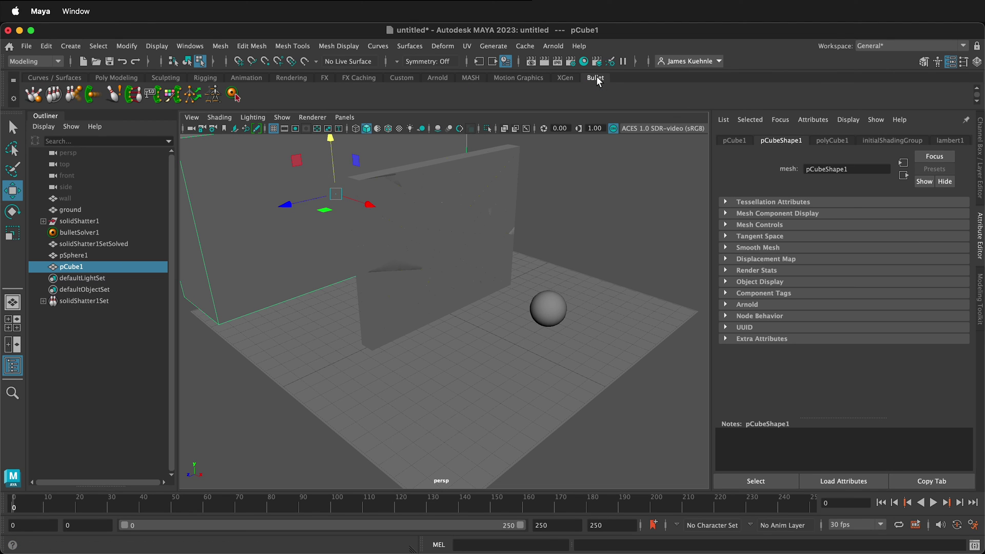
pyautogui.click(78, 95)
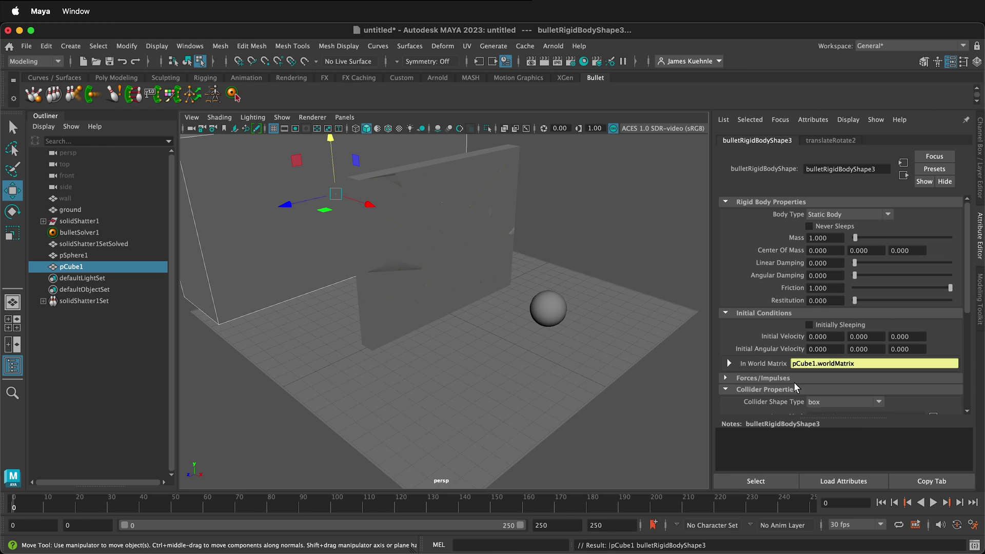
# Preview the shattered wall pieces colliding with the back-wall cube, rewinding and replaying.
pyautogui.click(934, 503)
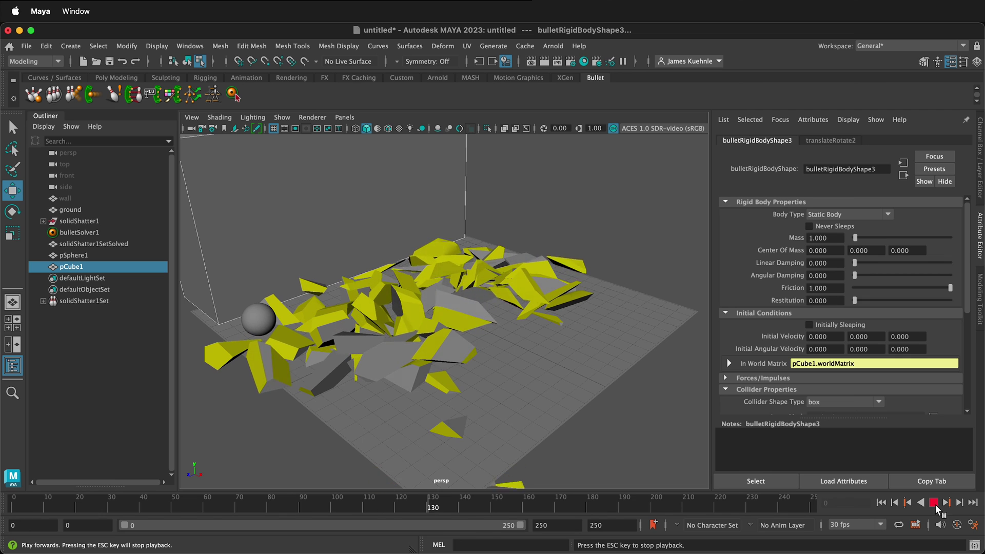
pyautogui.click(934, 504)
pyautogui.click(882, 504)
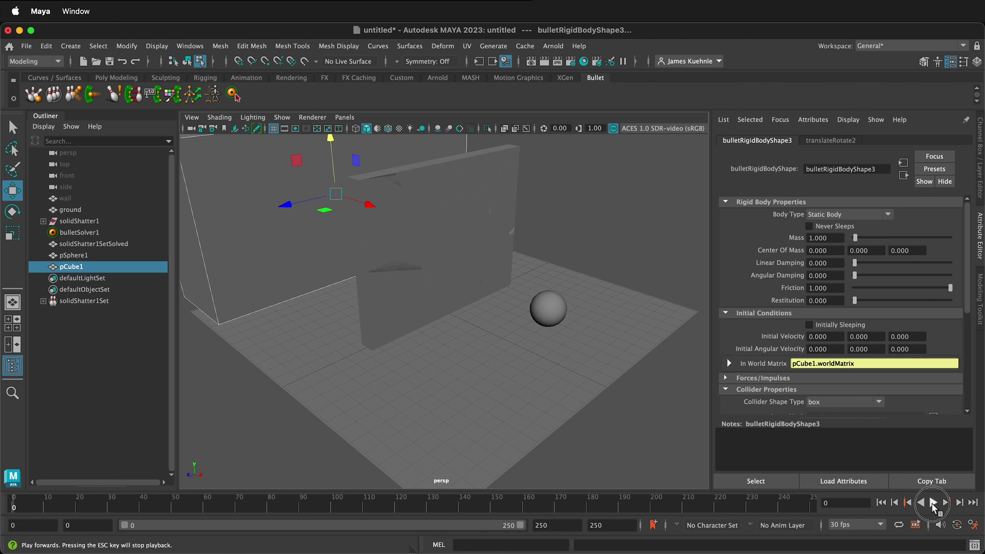
pyautogui.click(935, 504)
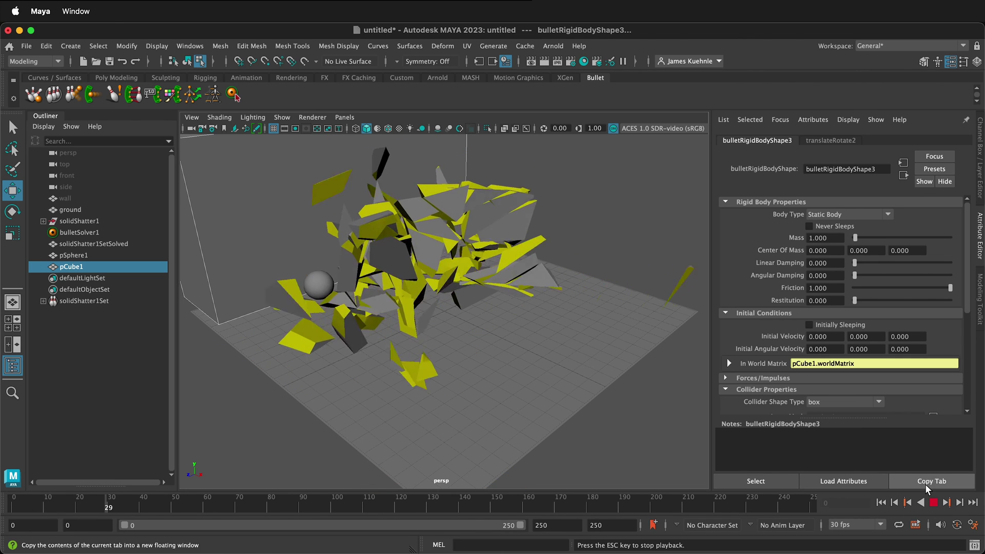